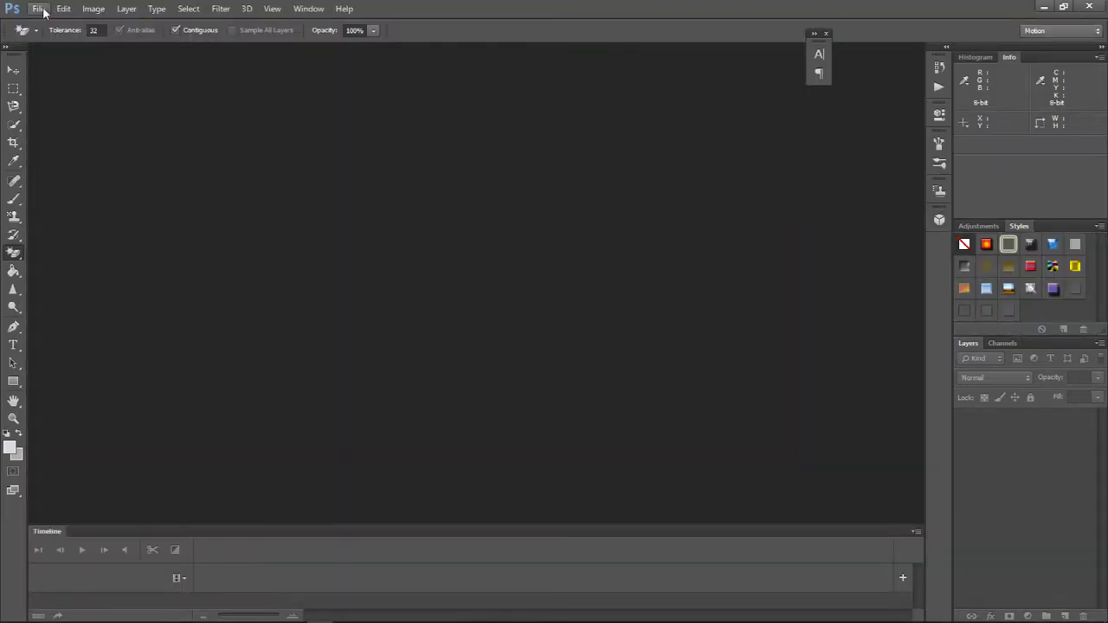
# Browse to the photo folders on drive E: in the Open dialog
pyautogui.click(38, 7)
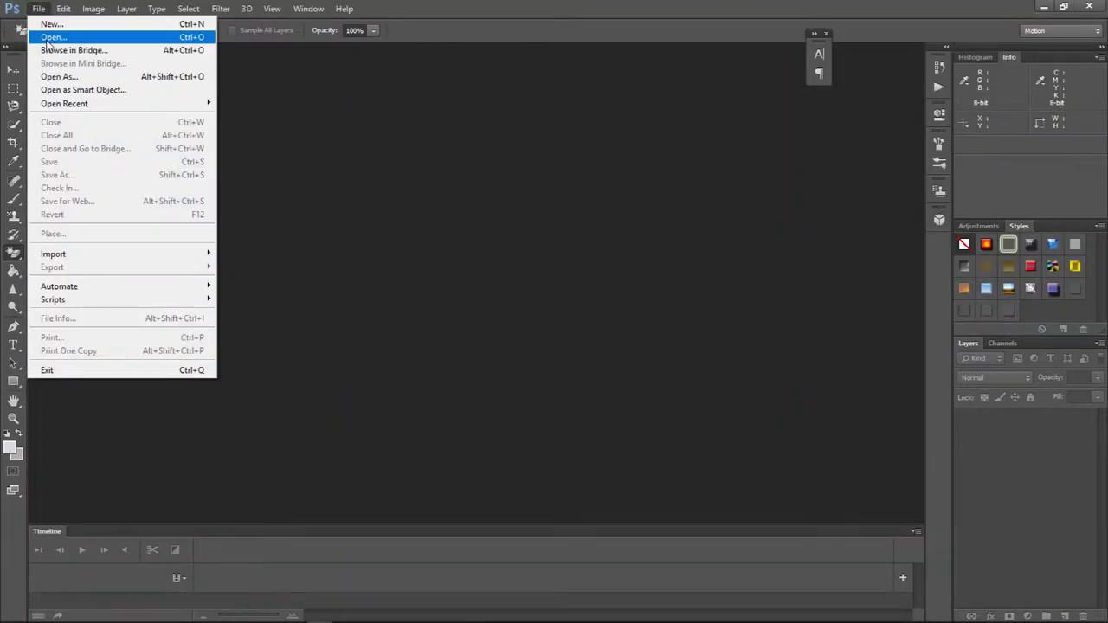
pyautogui.click(292, 137)
pyautogui.doubleClick(291, 142)
pyautogui.click(393, 294)
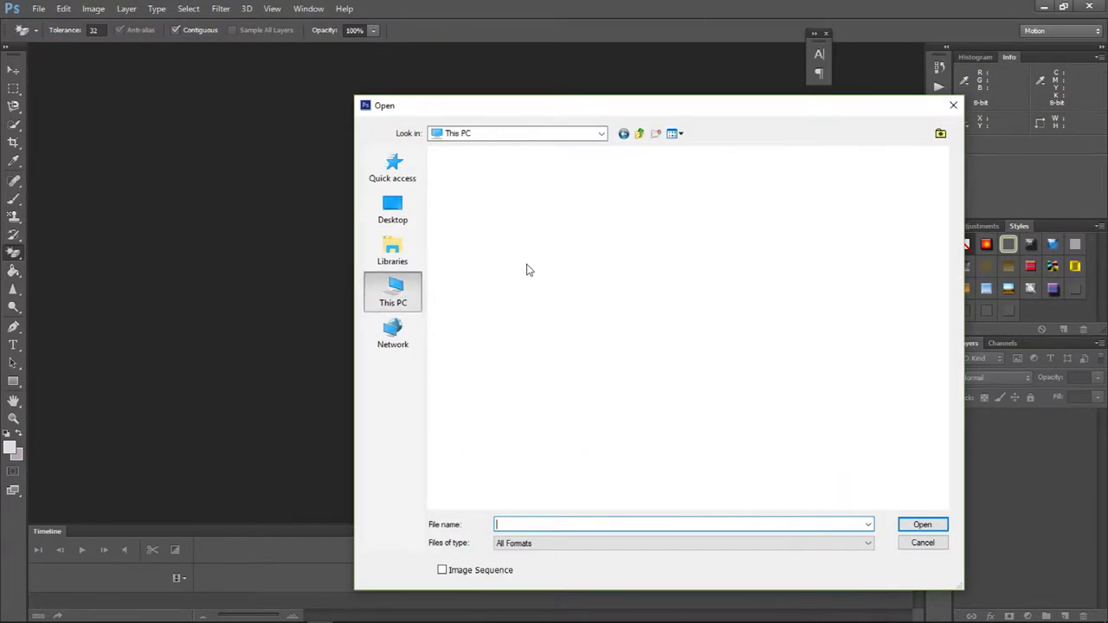
pyautogui.doubleClick(666, 303)
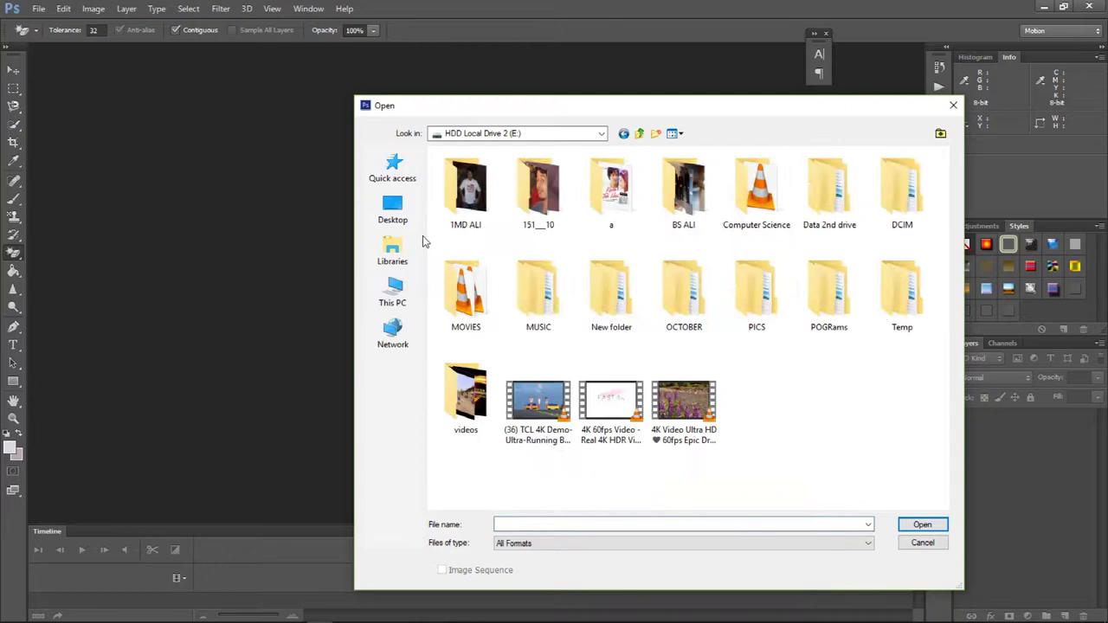
pyautogui.doubleClick(476, 211)
pyautogui.doubleClick(459, 195)
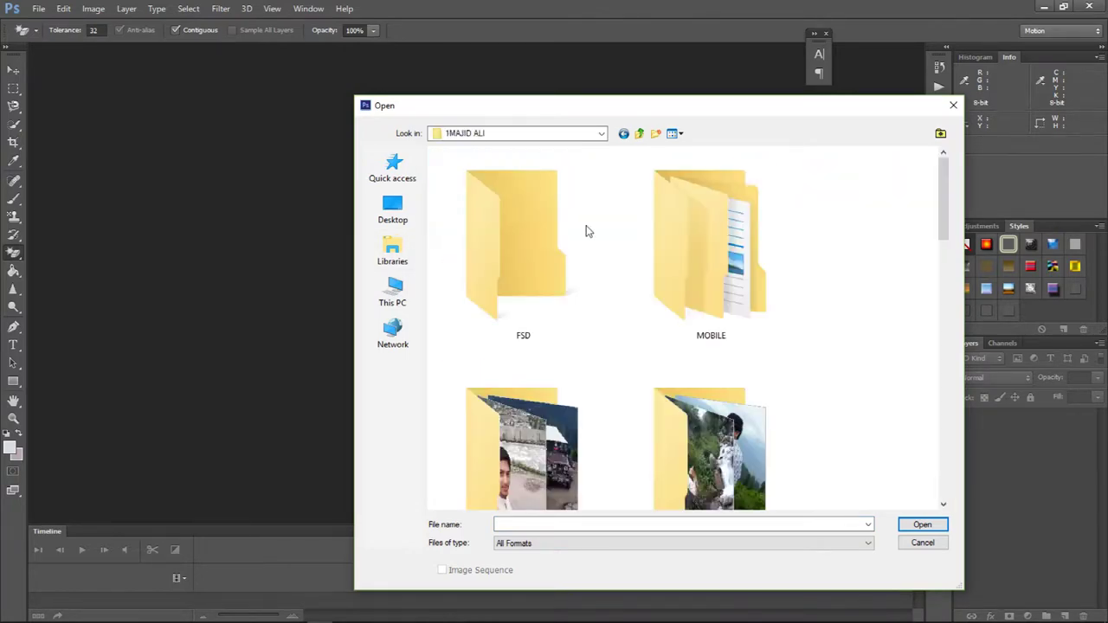
# Find the river photos folder and open 20170706_164700.jpg
pyautogui.scroll(-2, 643, 390)
pyautogui.scroll(-2, 719, 292)
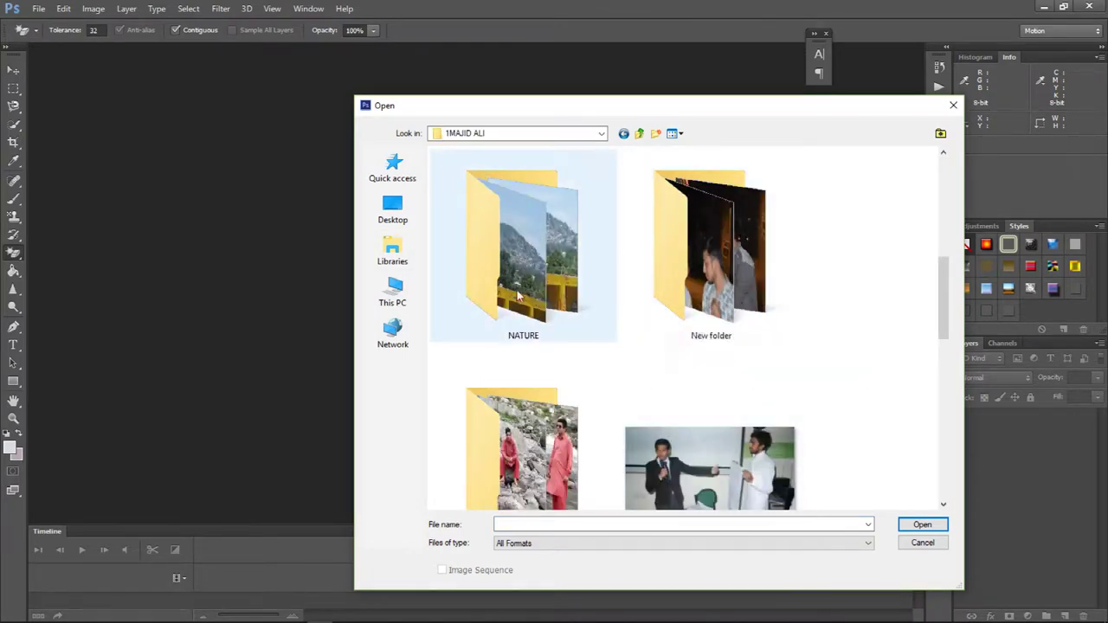
pyautogui.scroll(-2, 528, 286)
pyautogui.scroll(2, 629, 419)
pyautogui.scroll(2, 548, 272)
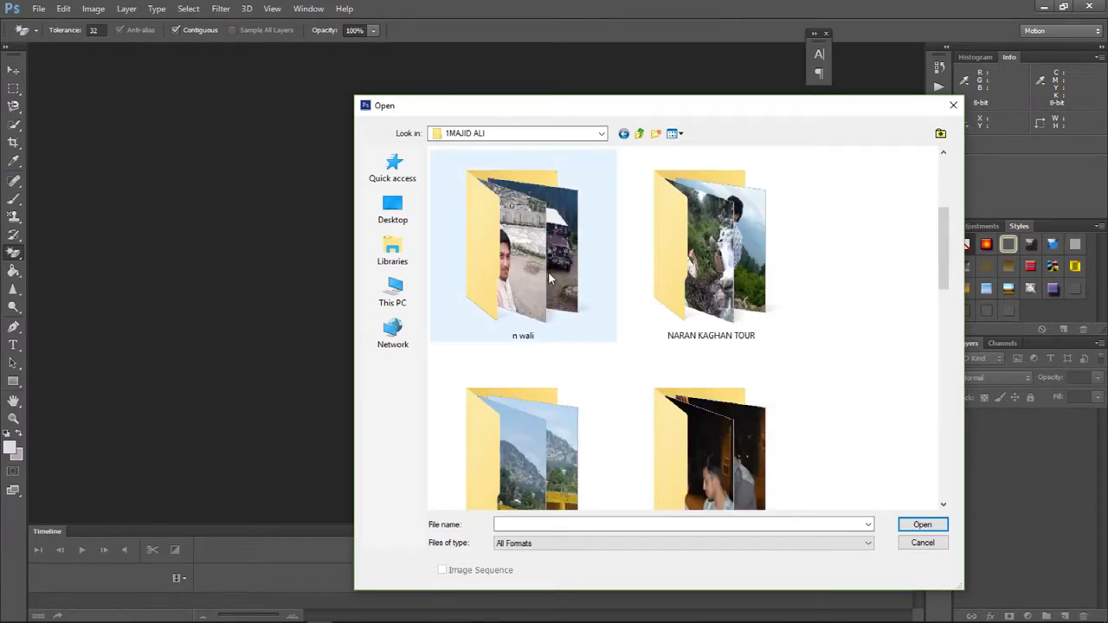
pyautogui.doubleClick(548, 274)
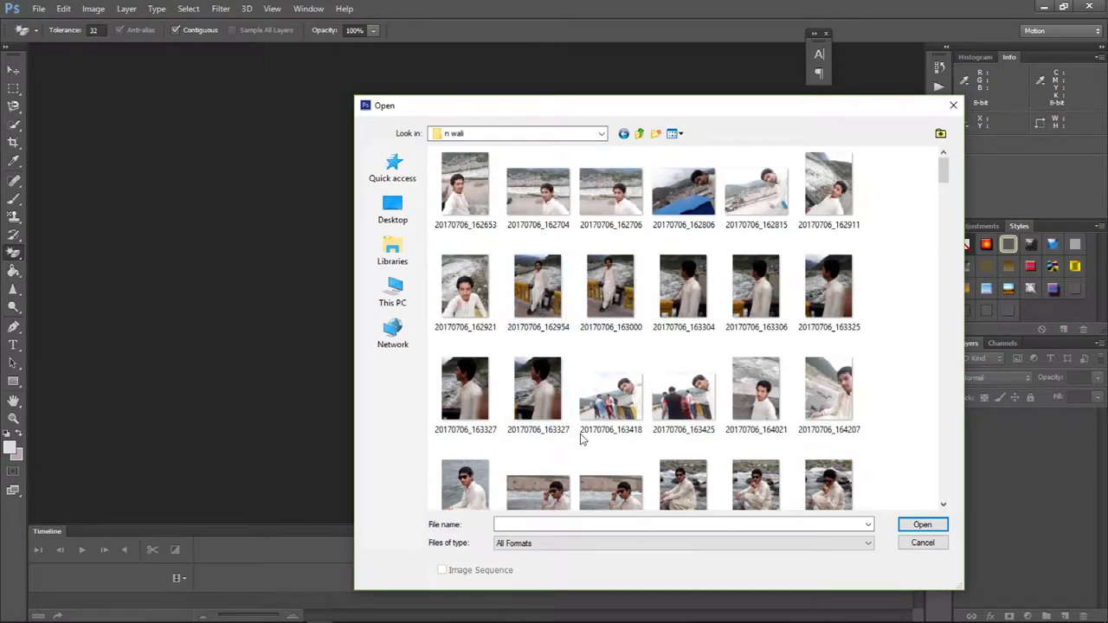
pyautogui.scroll(-3, 622, 400)
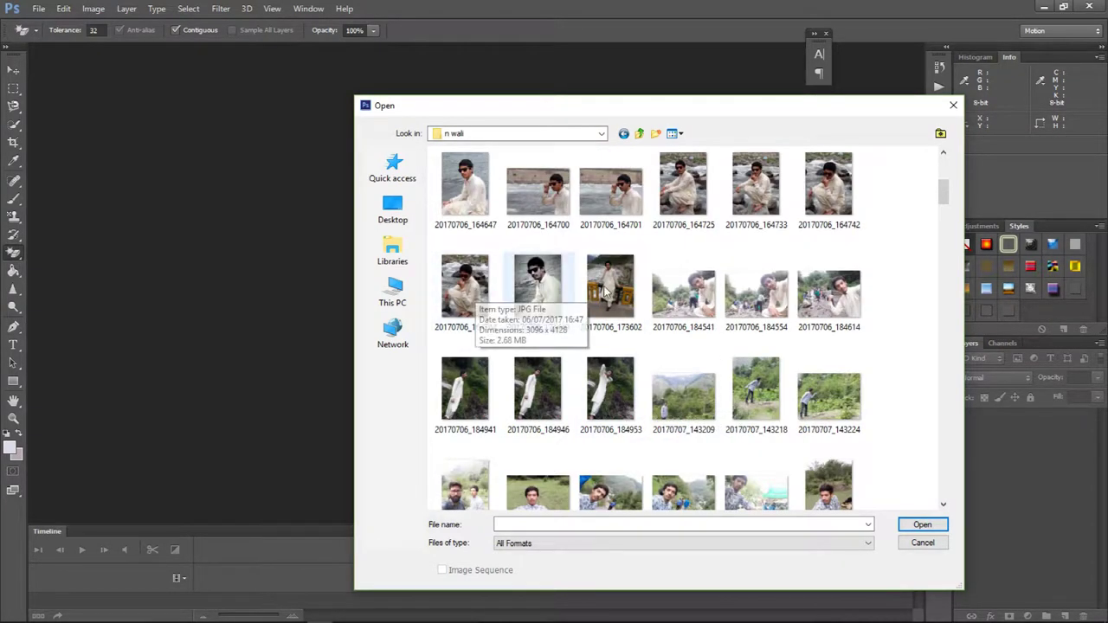
pyautogui.doubleClick(554, 194)
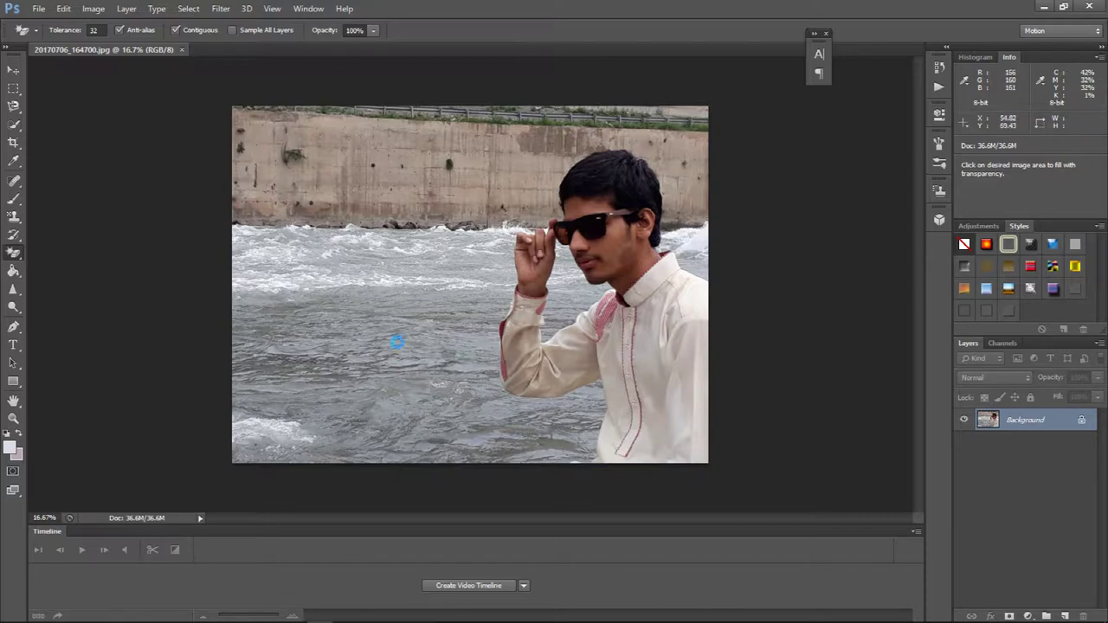
# Magic-erase the river water and the concrete wall behind the man
pyautogui.click(446, 375)
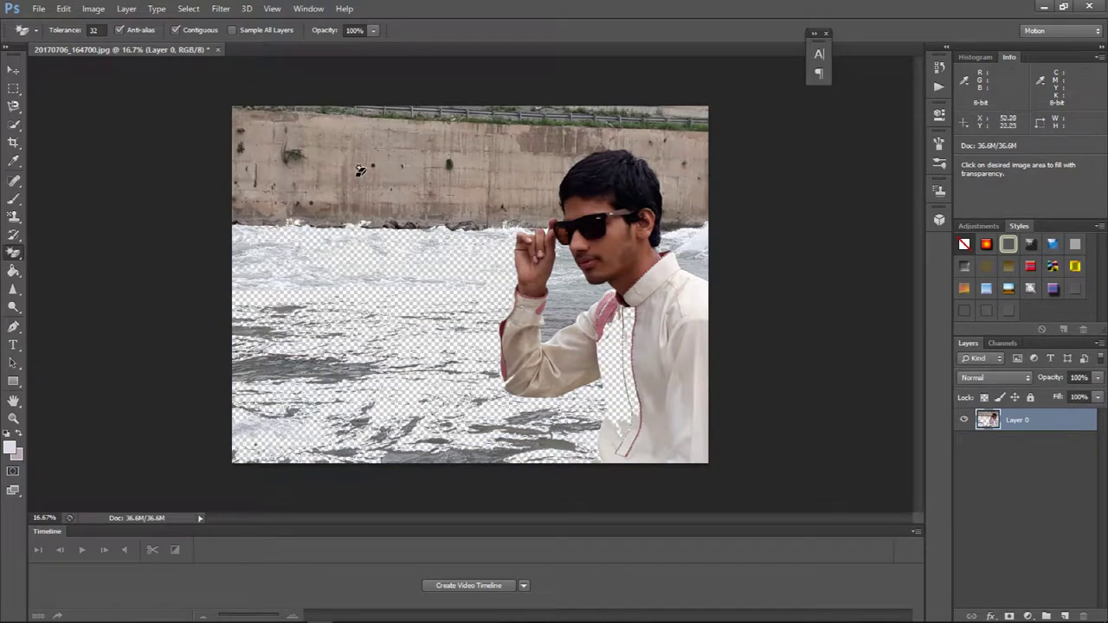
pyautogui.click(485, 185)
pyautogui.click(646, 129)
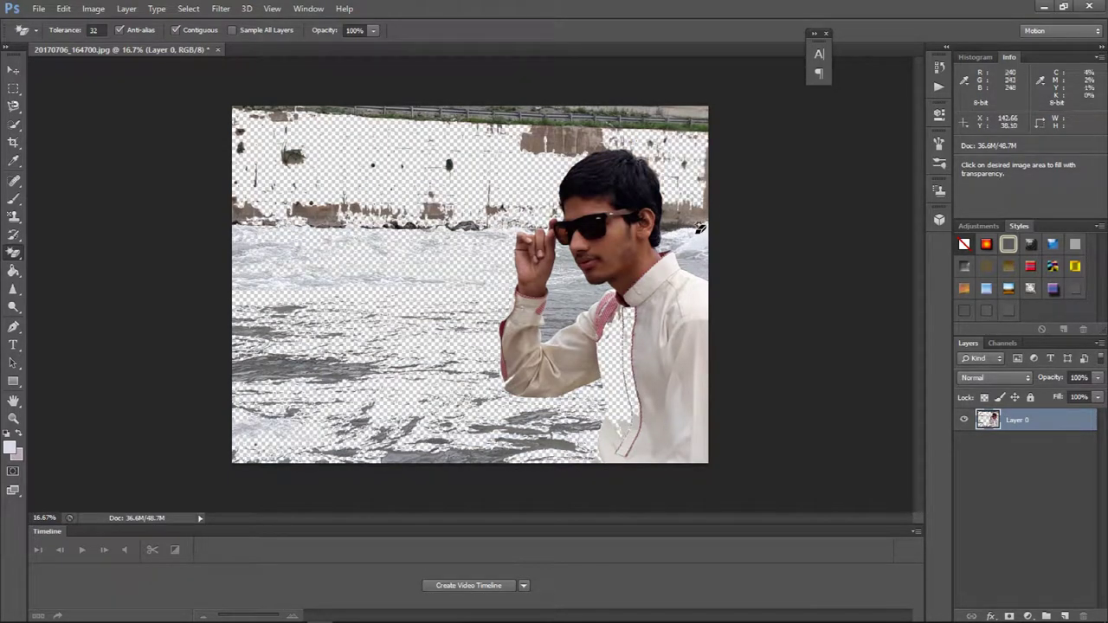
# Erase the remaining grey water patches on the left and the brown wall strip at top right
pyautogui.rightClick(19, 253)
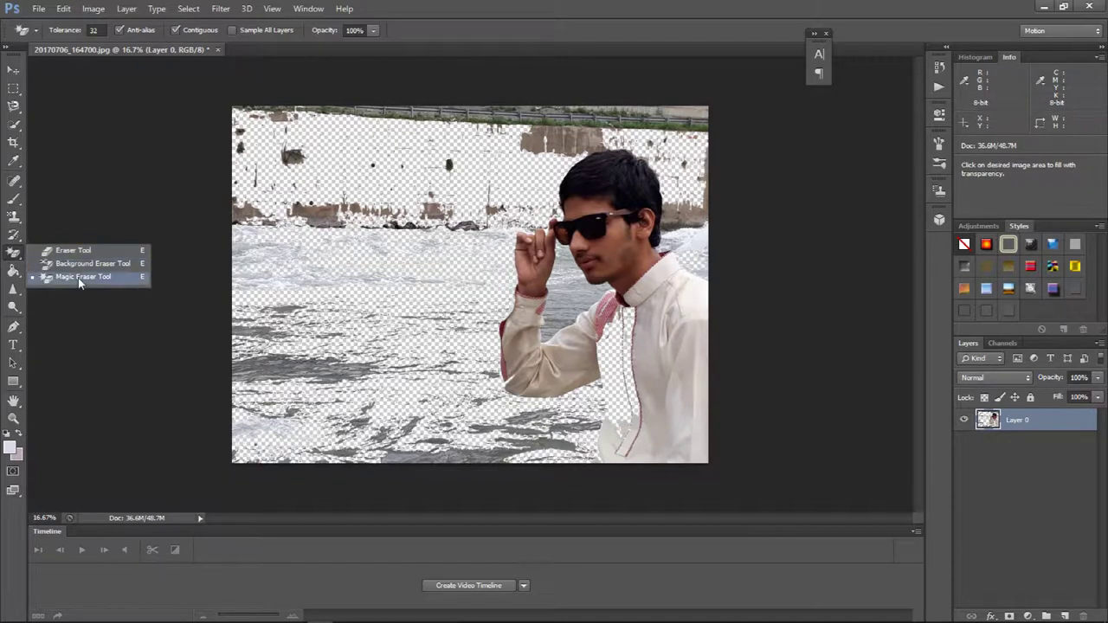
pyautogui.click(79, 276)
pyautogui.click(268, 366)
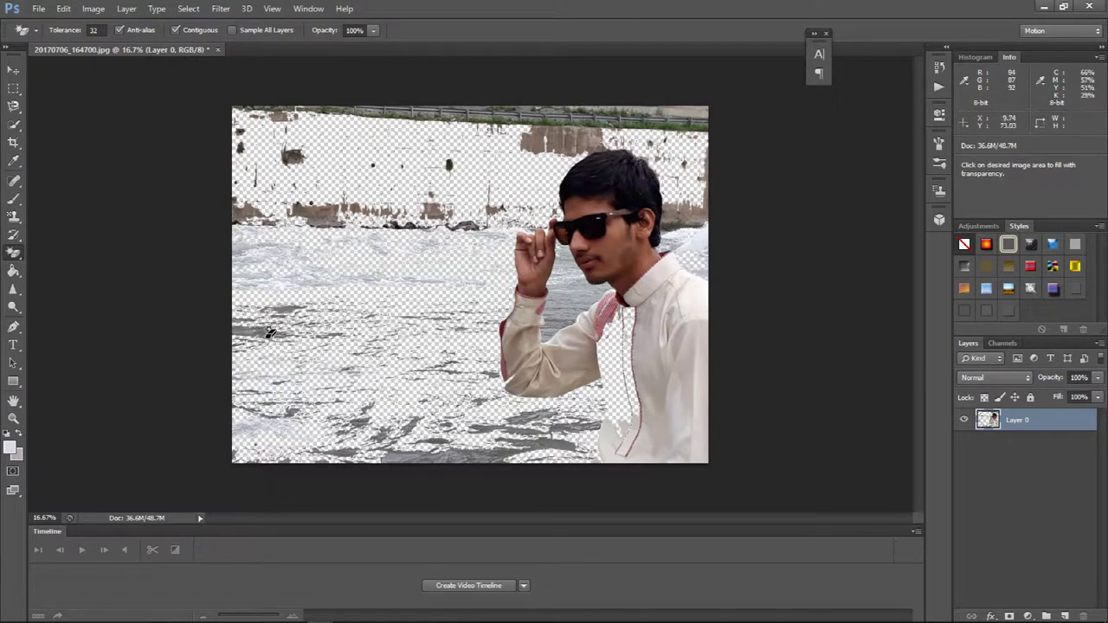
pyautogui.click(260, 329)
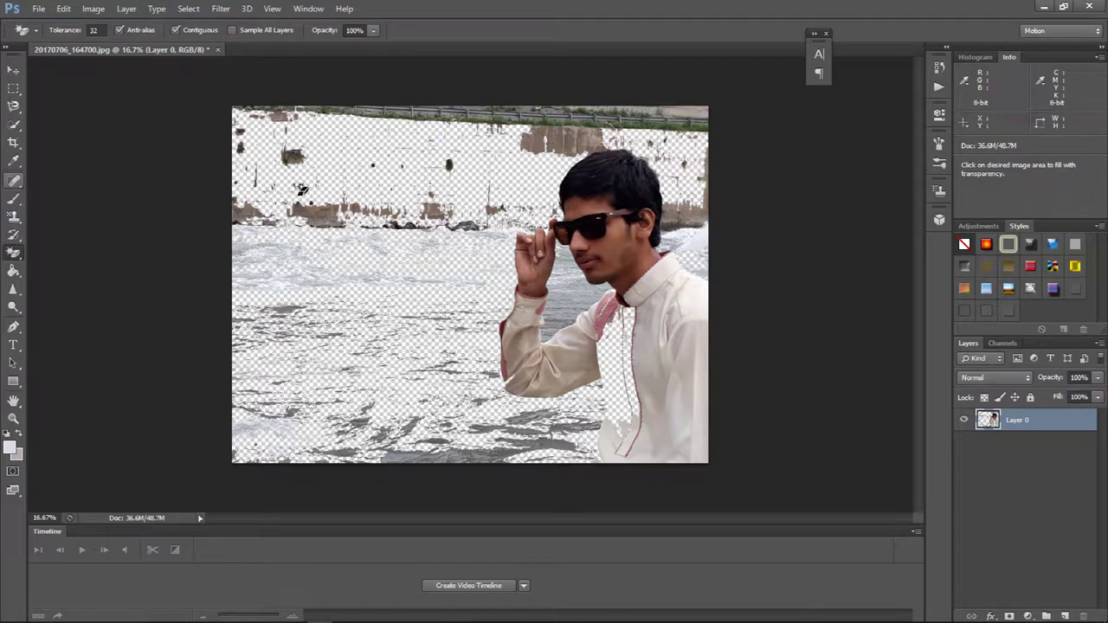
pyautogui.click(567, 138)
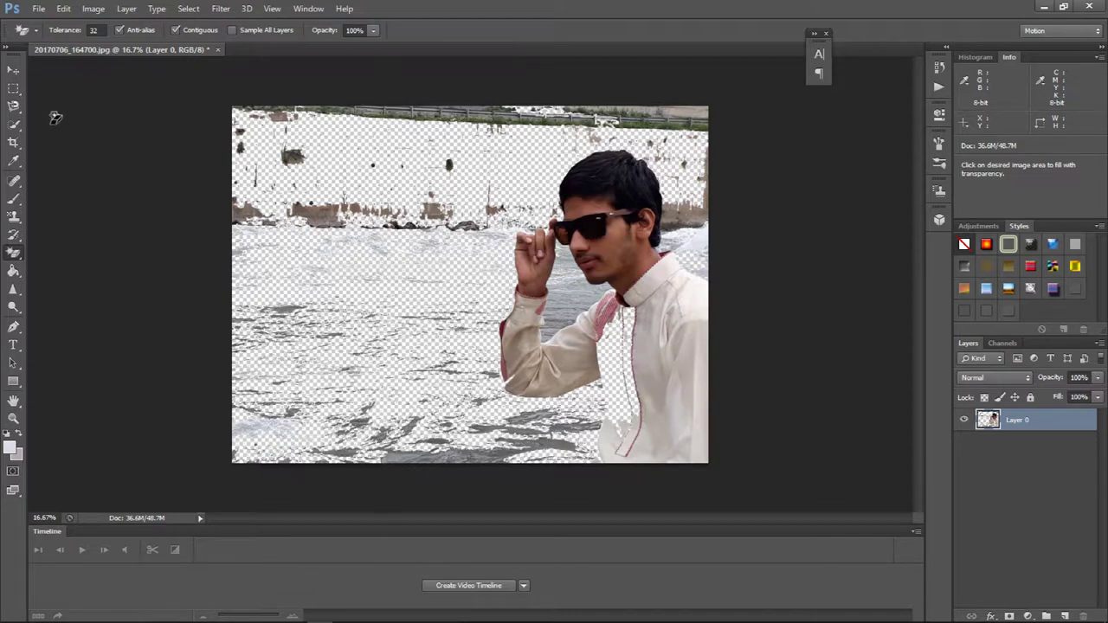
pyautogui.click(14, 105)
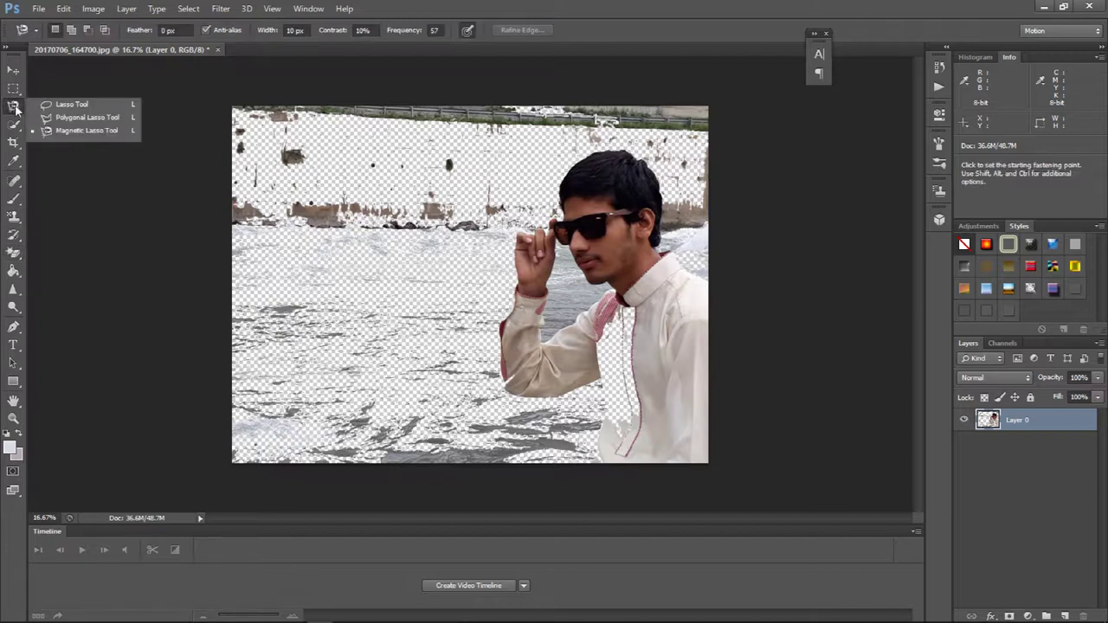
# Trace a Magnetic Lasso outline around the man, then revert to the original snapshot in History
pyautogui.click(84, 131)
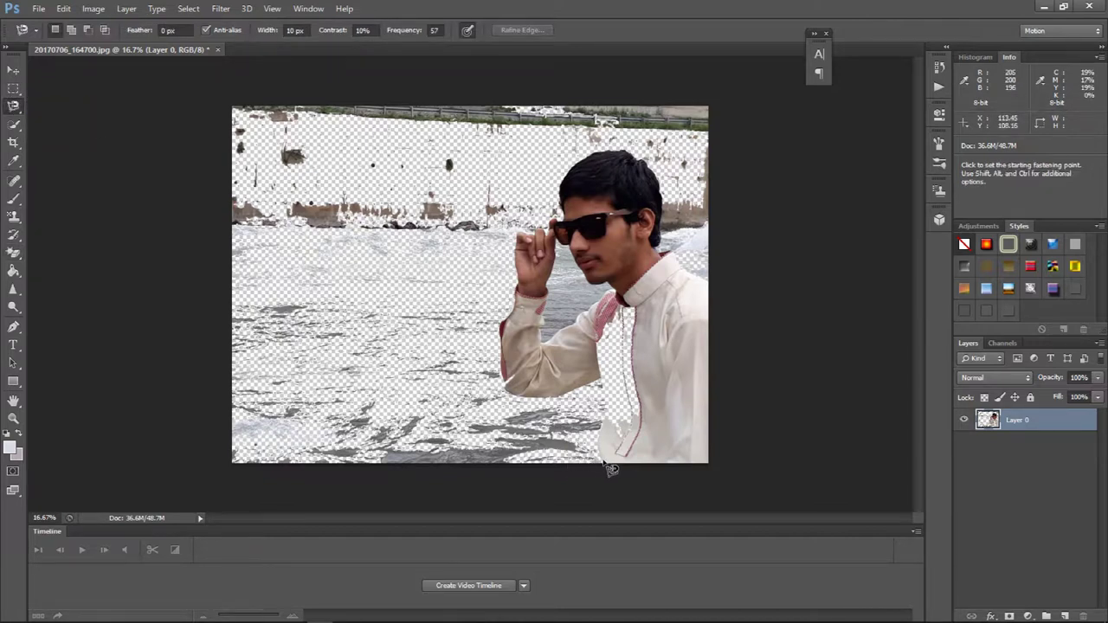
pyautogui.click(600, 460)
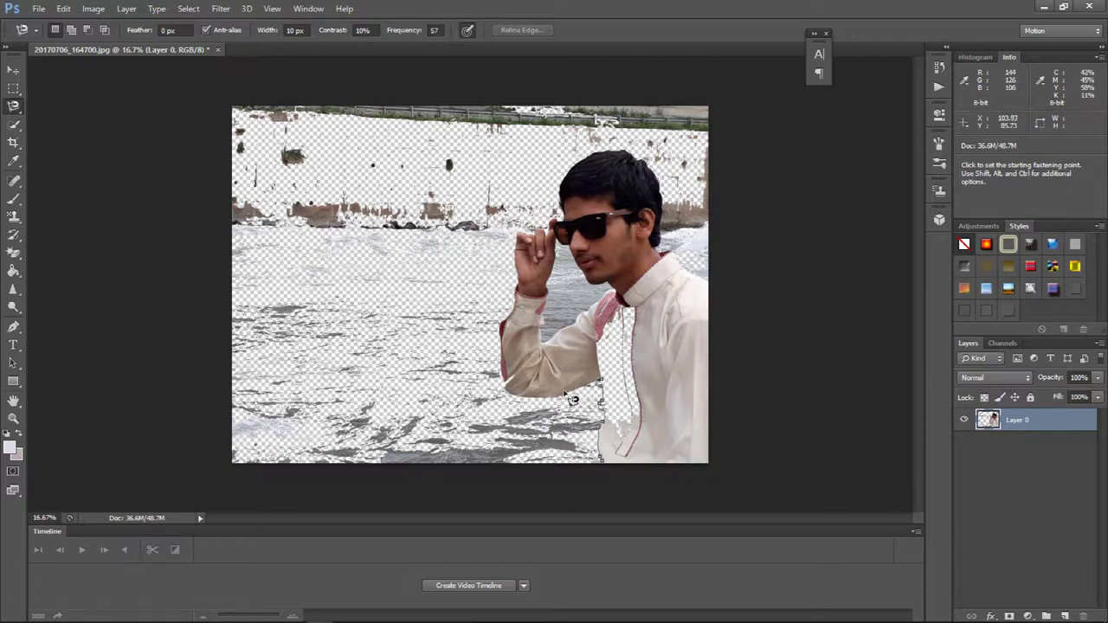
pyautogui.doubleClick(537, 356)
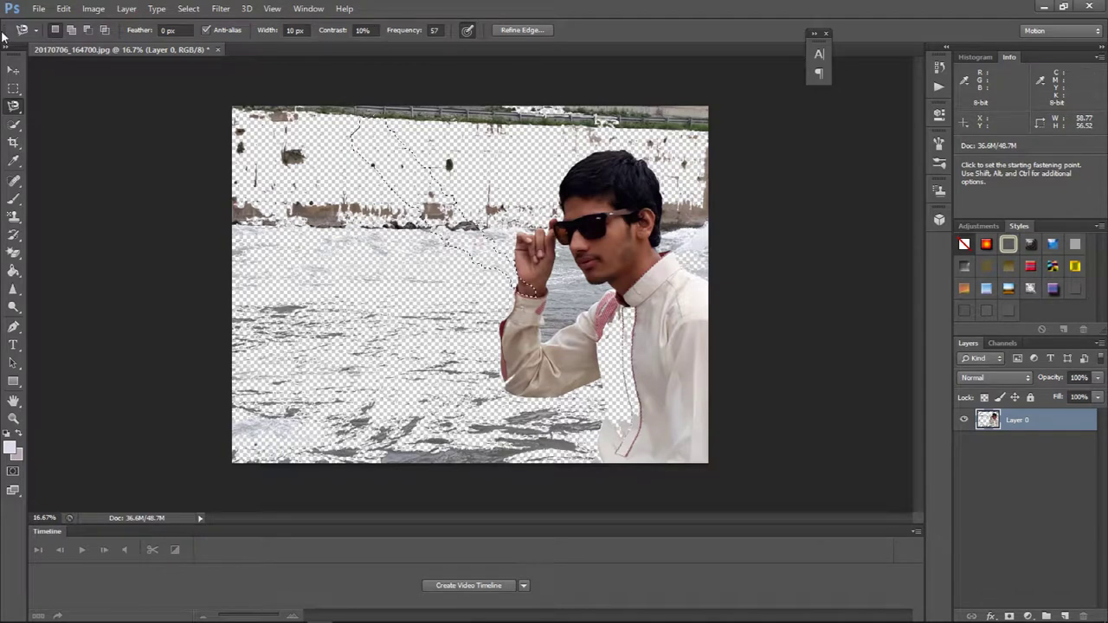
pyautogui.click(939, 68)
pyautogui.click(810, 76)
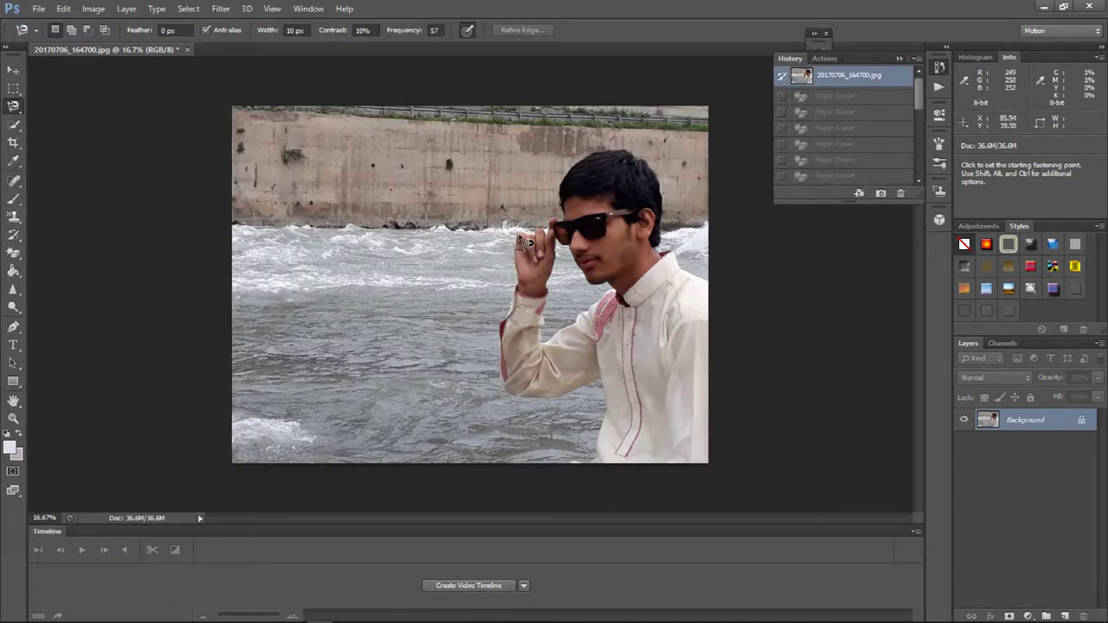
# Trace a Magnetic Lasso selection around the man in sunglasses
pyautogui.rightClick(13, 106)
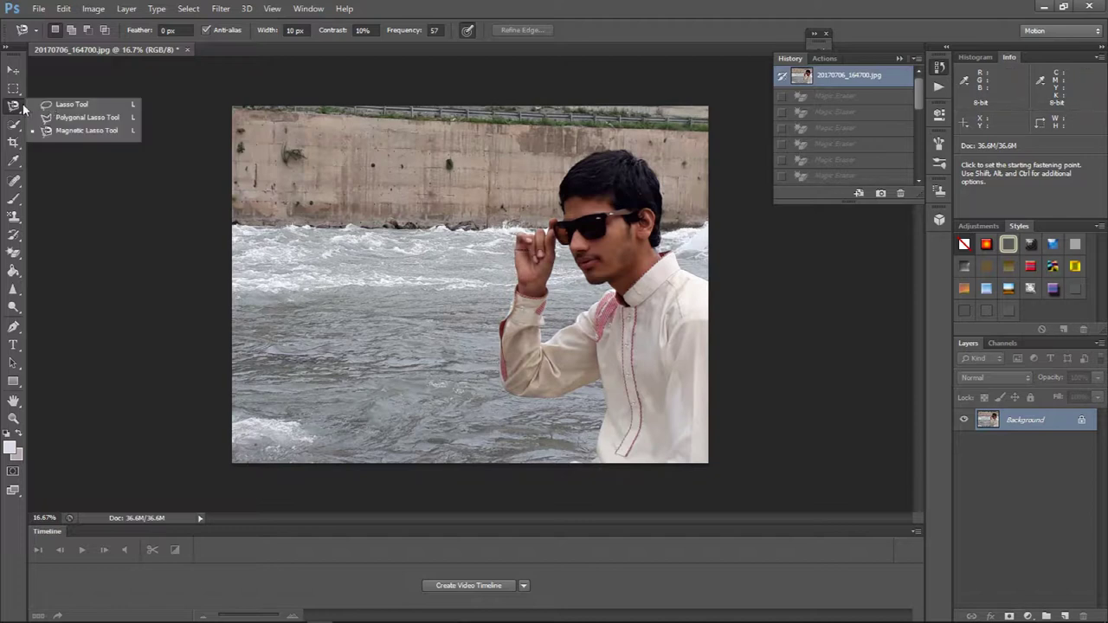
pyautogui.click(83, 130)
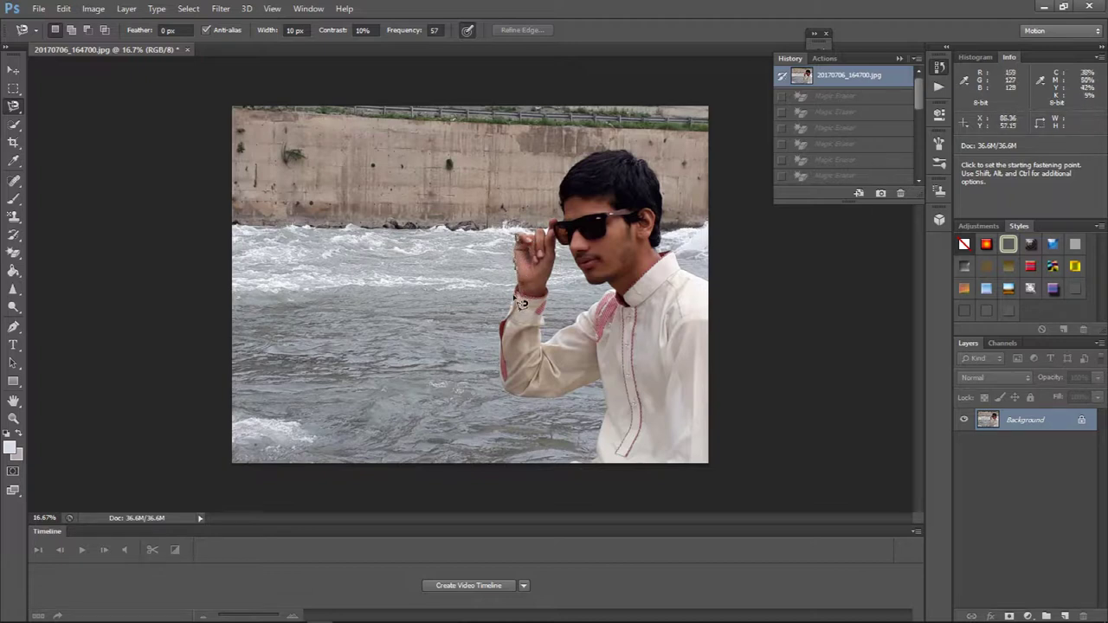
pyautogui.scroll(1, 520, 310)
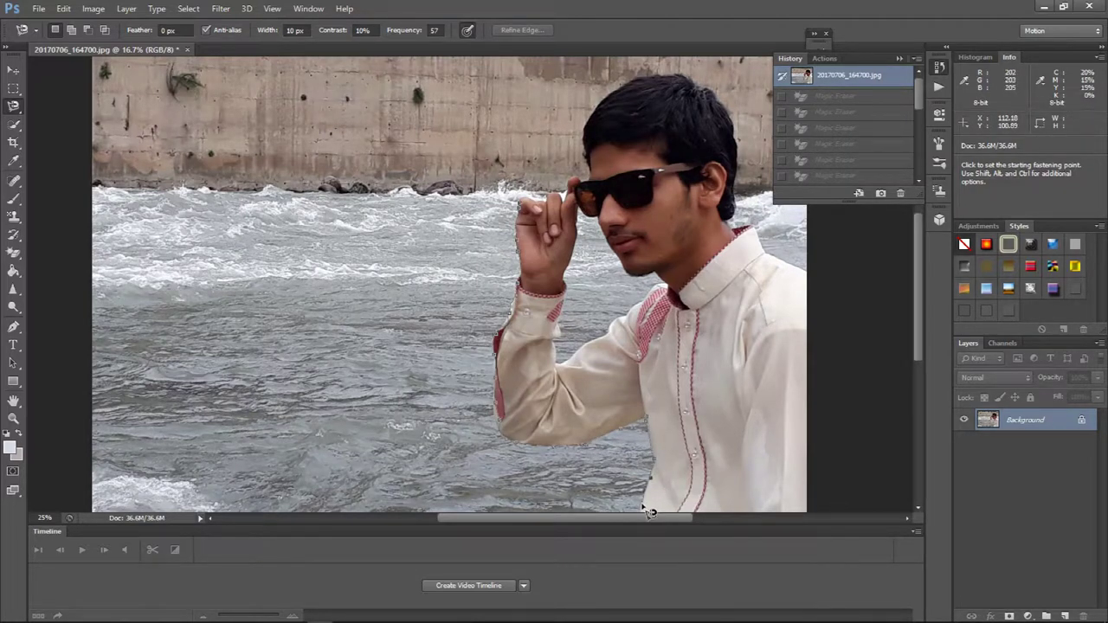
pyautogui.hotkey('ctrl', '-')
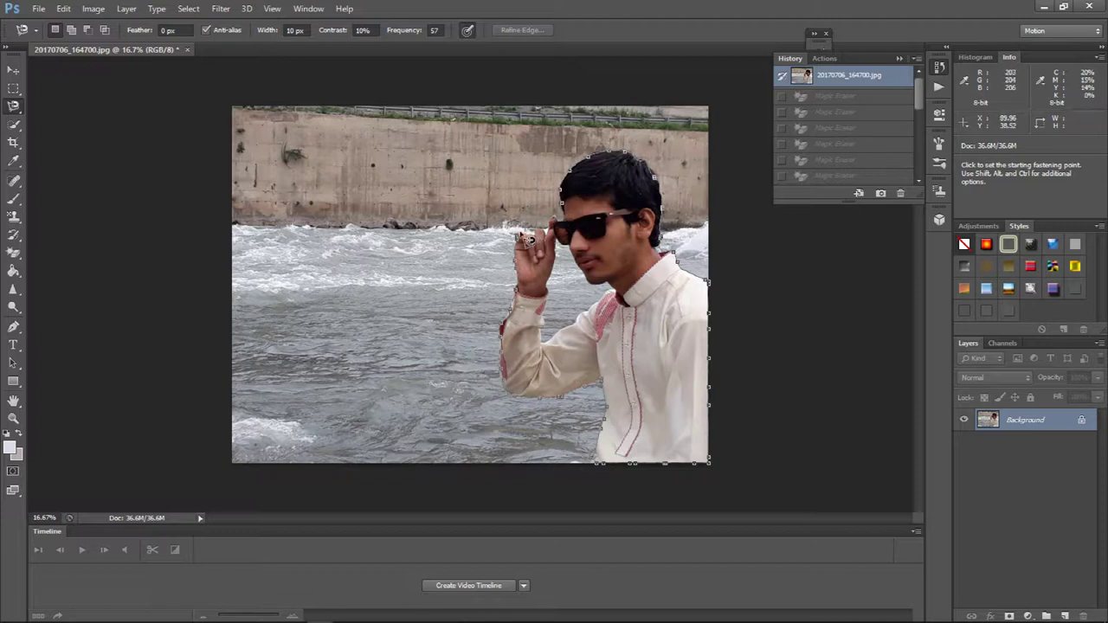
pyautogui.doubleClick(527, 245)
pyautogui.click(526, 245)
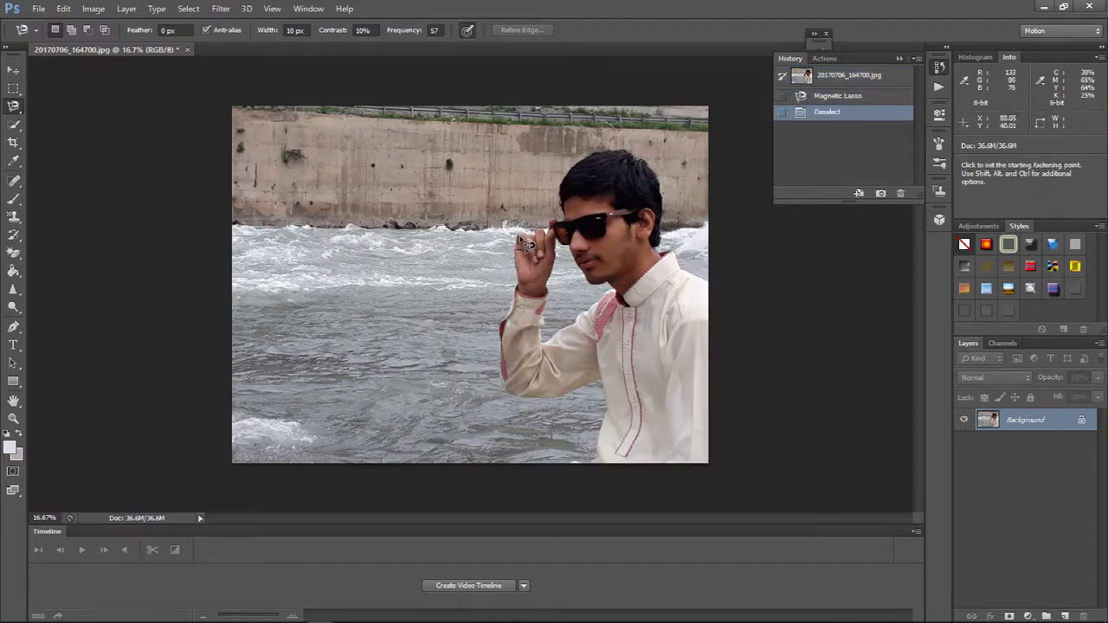
pyautogui.hotkey('ctrl', 'z')
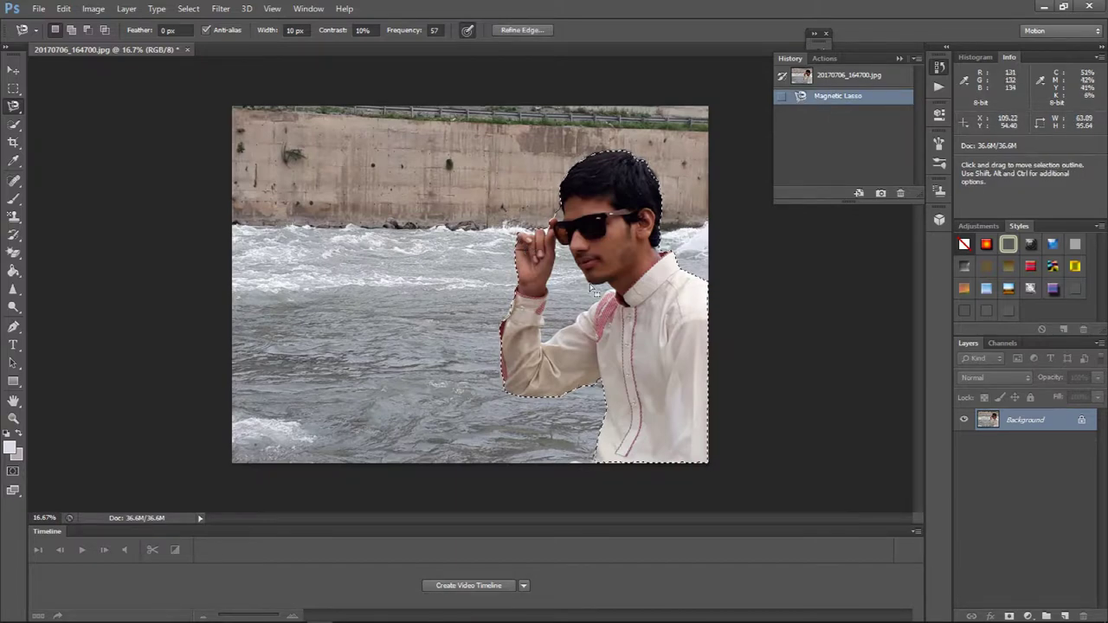
# Create a new transparent 1280×720 RGB document at 300 ppi
pyautogui.click(39, 8)
pyautogui.click(52, 24)
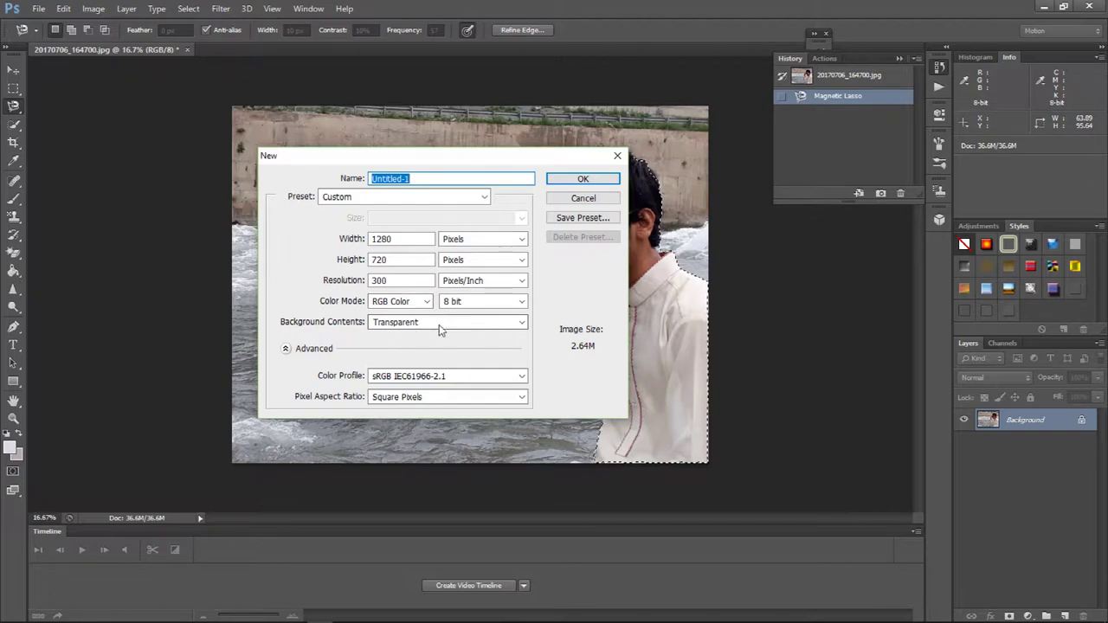
pyautogui.click(571, 179)
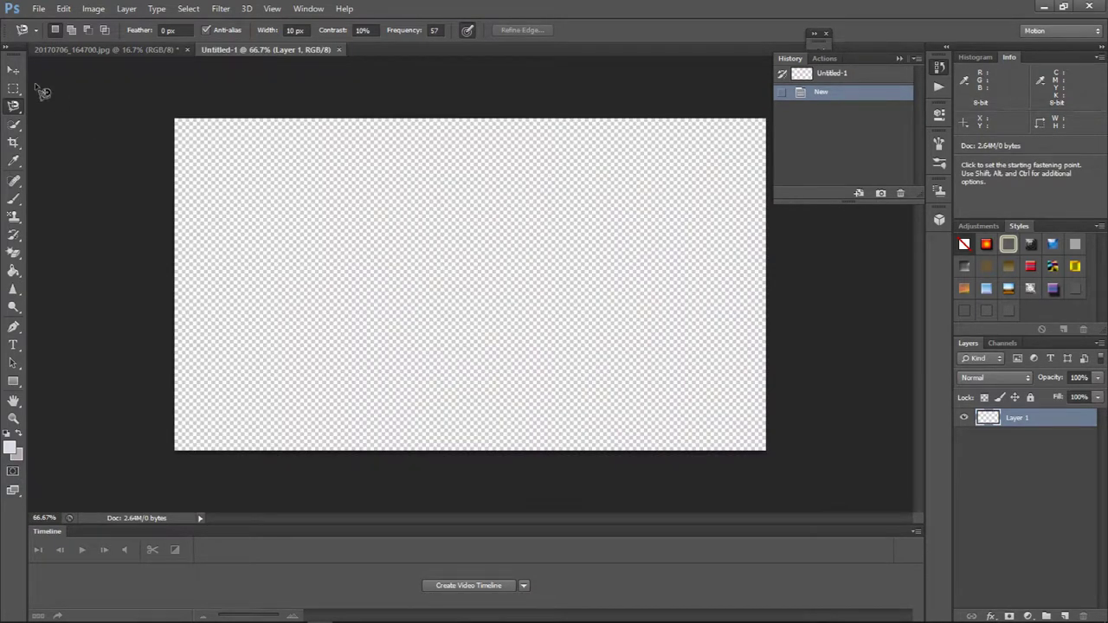
pyautogui.click(14, 69)
# Drag the selected man from the river photo onto the Untitled-1 canvas
pyautogui.click(104, 50)
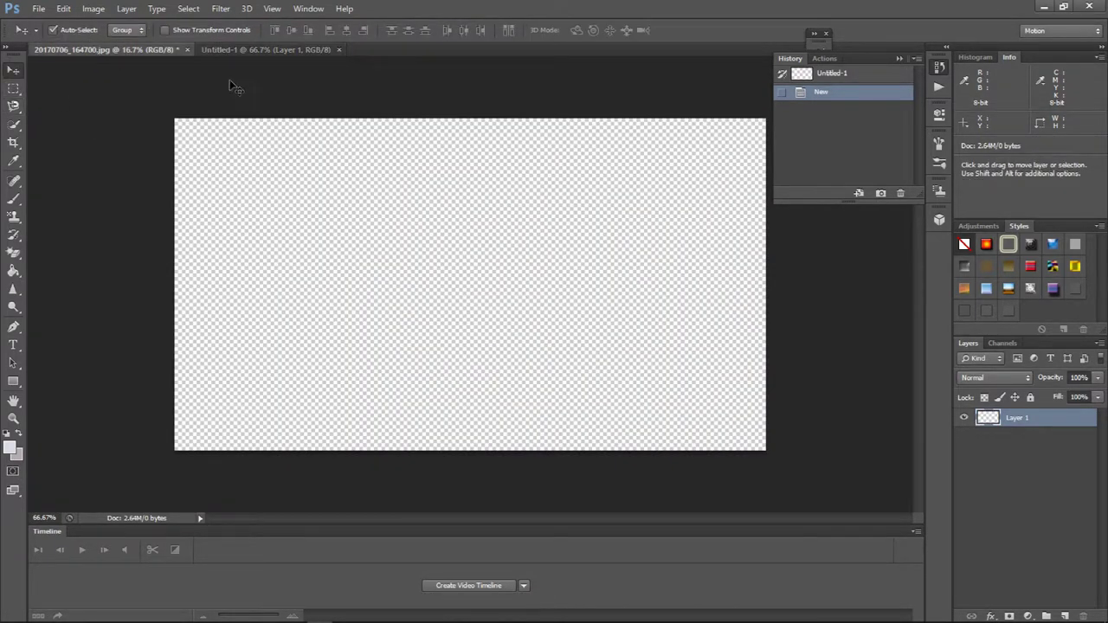
pyautogui.moveTo(620, 213); pyautogui.dragTo(323, 54)
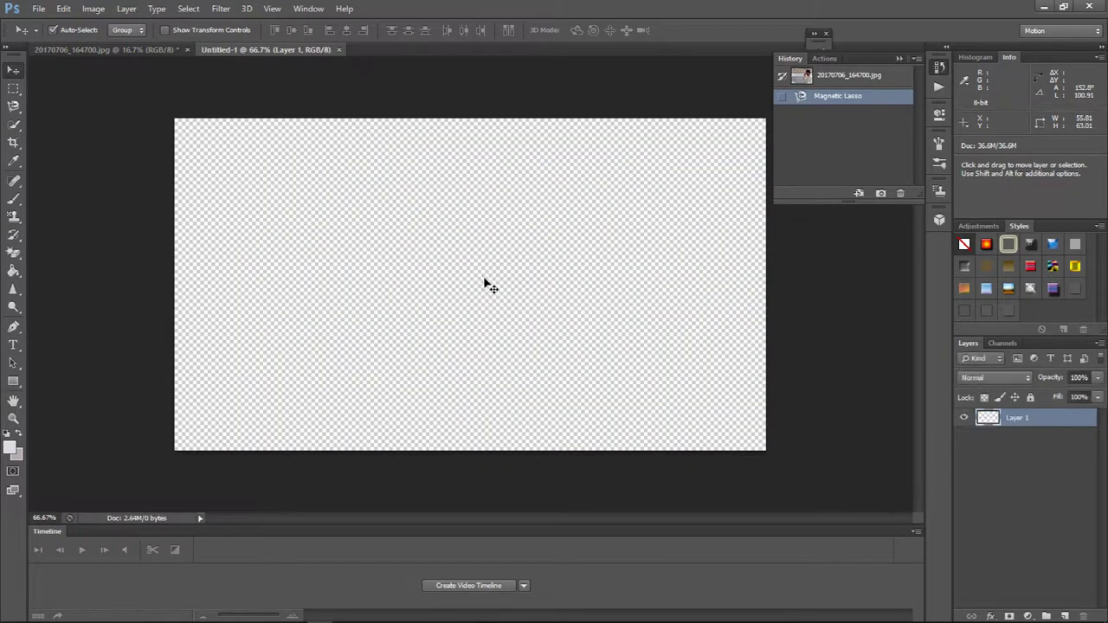
pyautogui.moveTo(323, 54); pyautogui.dragTo(482, 268)
# Free-transform the man to fill the 1280×720 canvas and apply the resize
pyautogui.hotkey('ctrl', 't')
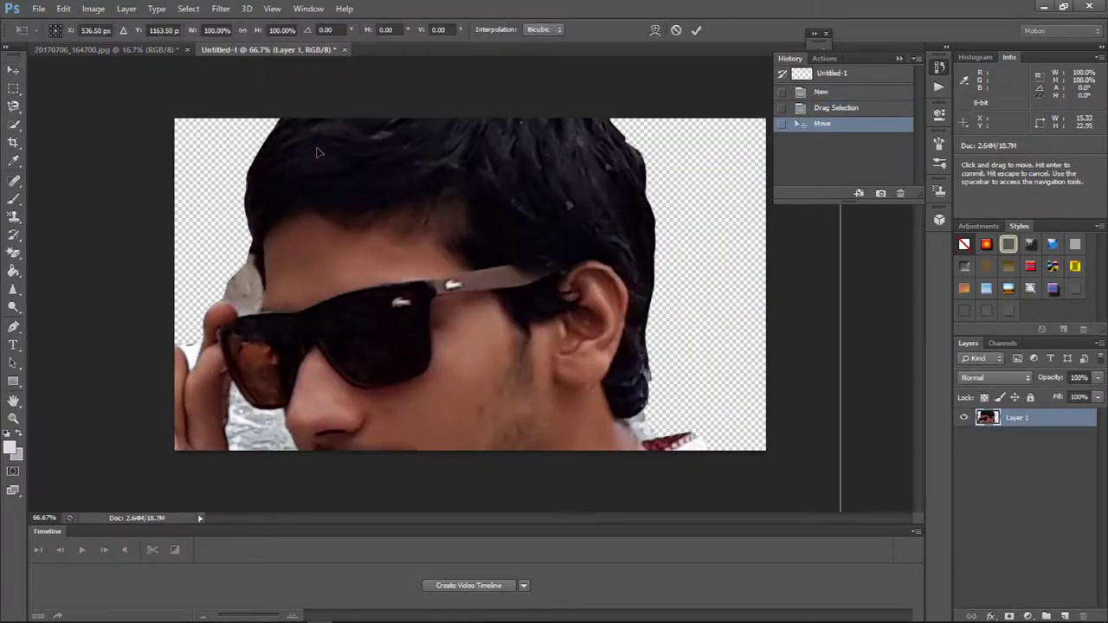
pyautogui.hotkey('ctrl', '-')
pyautogui.hotkey('ctrl', '-')
pyautogui.hotkey('ctrl', '-')
pyautogui.hotkey('ctrl', '-')
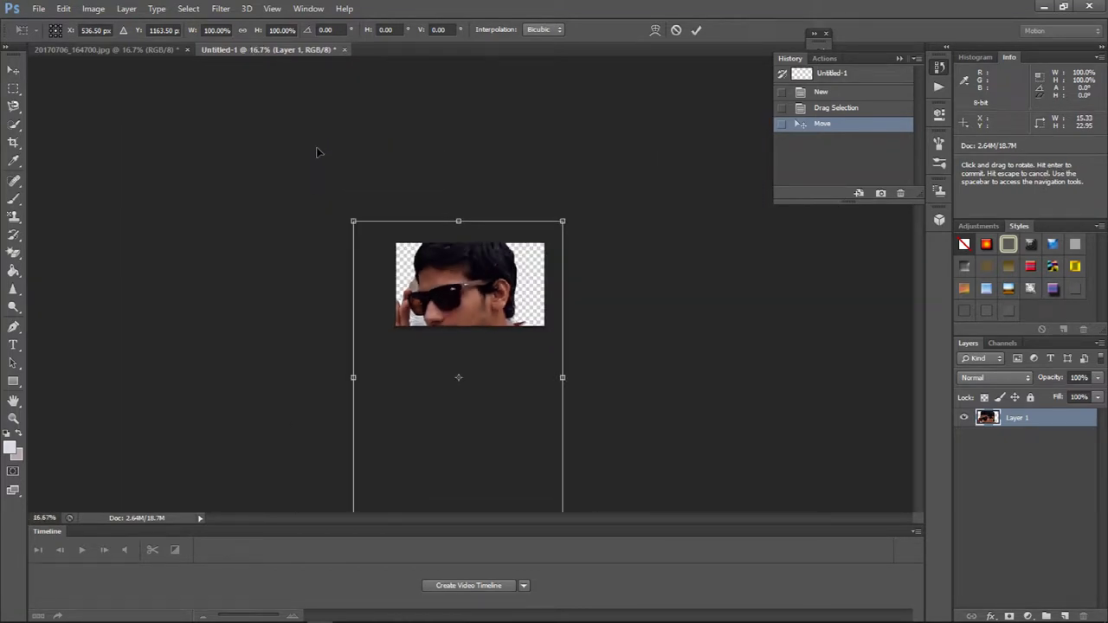
pyautogui.moveTo(562, 221)
pyautogui.mouseDown()
pyautogui.moveTo(380, 510)
pyautogui.moveTo(422, 260)
pyautogui.mouseUp()
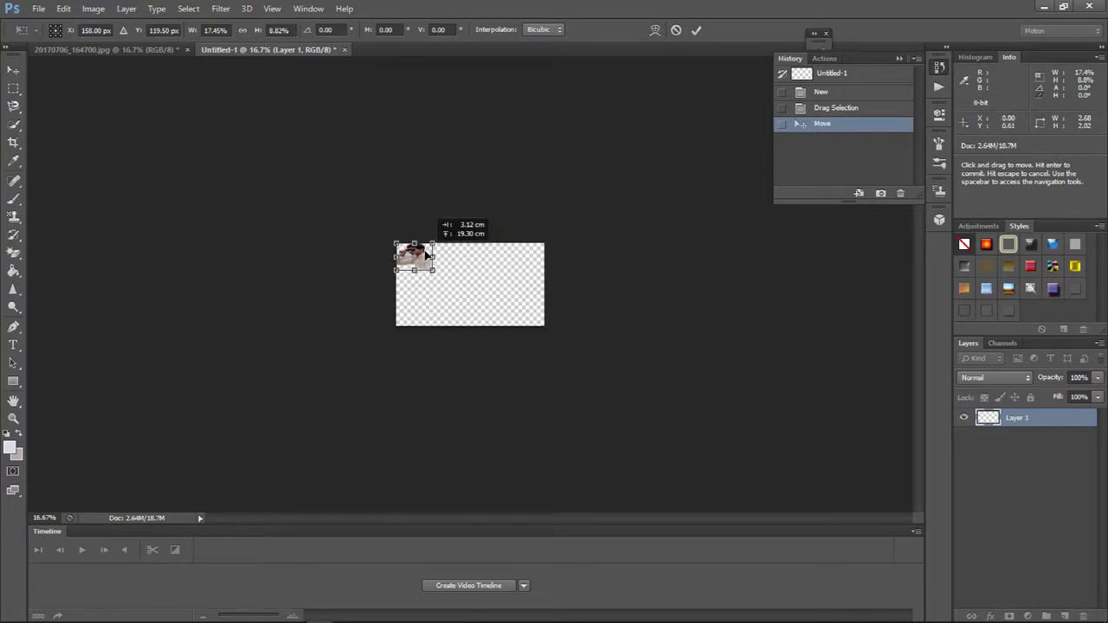
pyautogui.moveTo(474, 303); pyautogui.dragTo(544, 325)
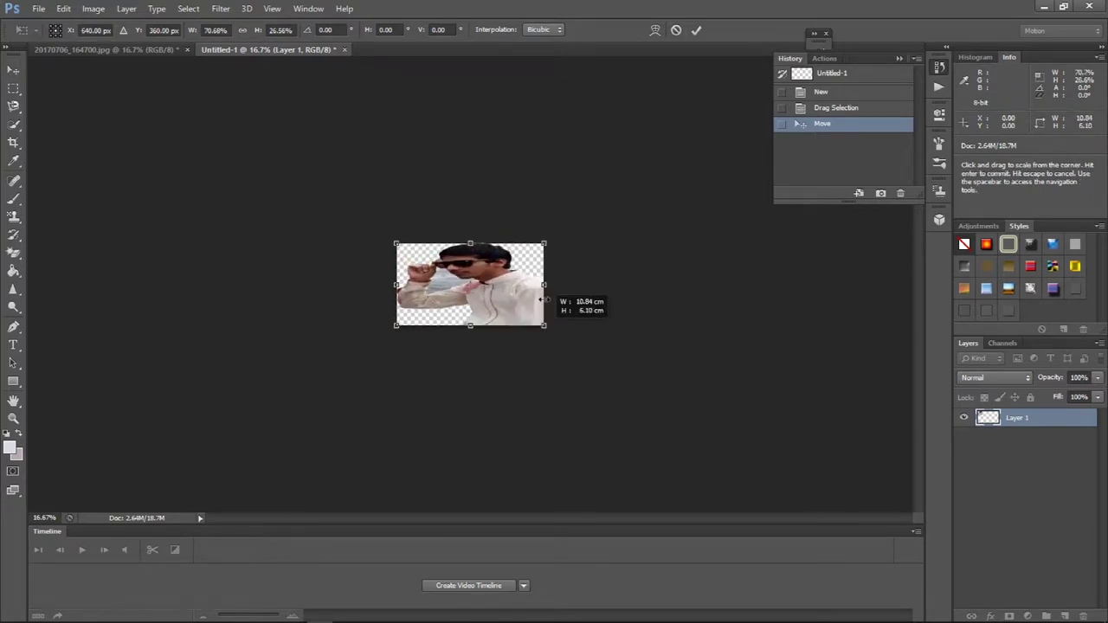
pyautogui.click(695, 32)
pyautogui.hotkey('ctrl', '+')
pyautogui.hotkey('ctrl', '+')
pyautogui.hotkey('ctrl', '+')
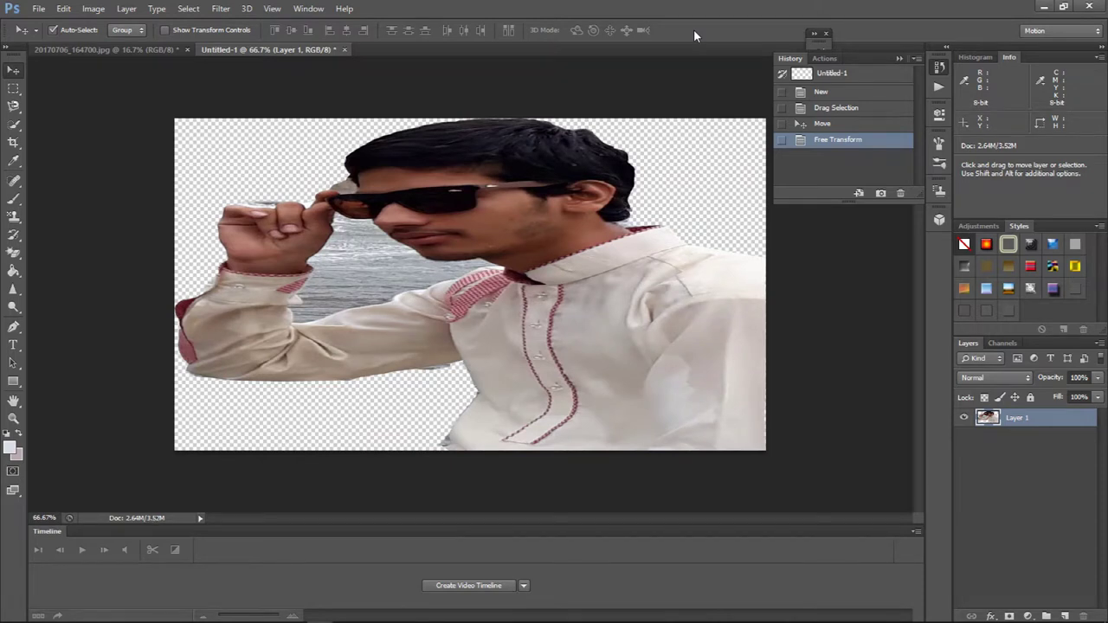
pyautogui.hotkey('ctrl', '+')
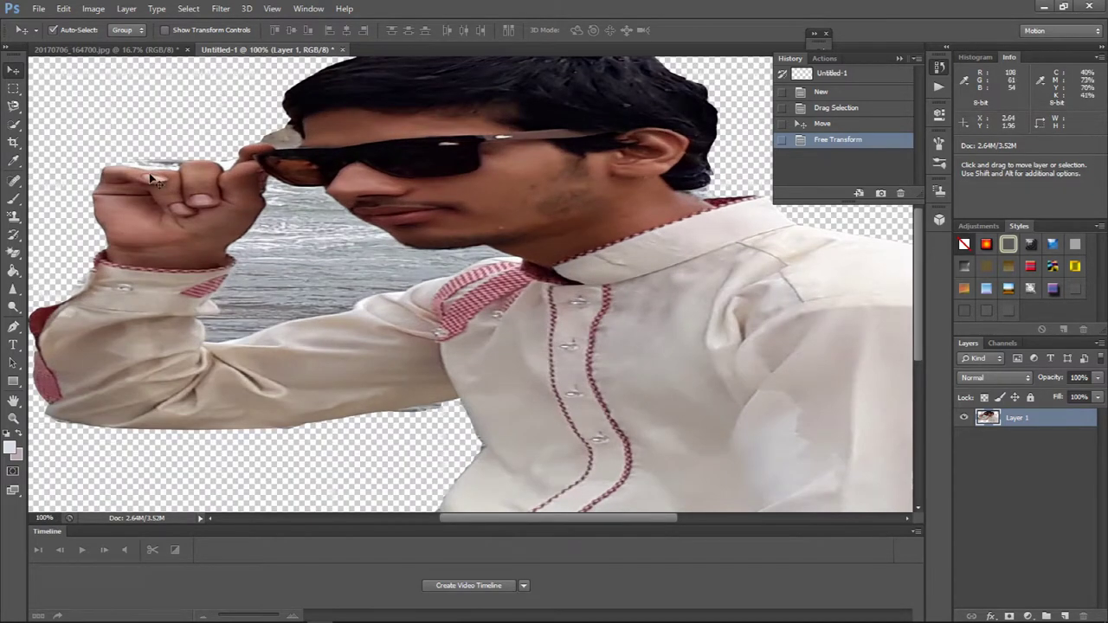
# Erase the water patches beside the man's hand and arm
pyautogui.click(12, 255)
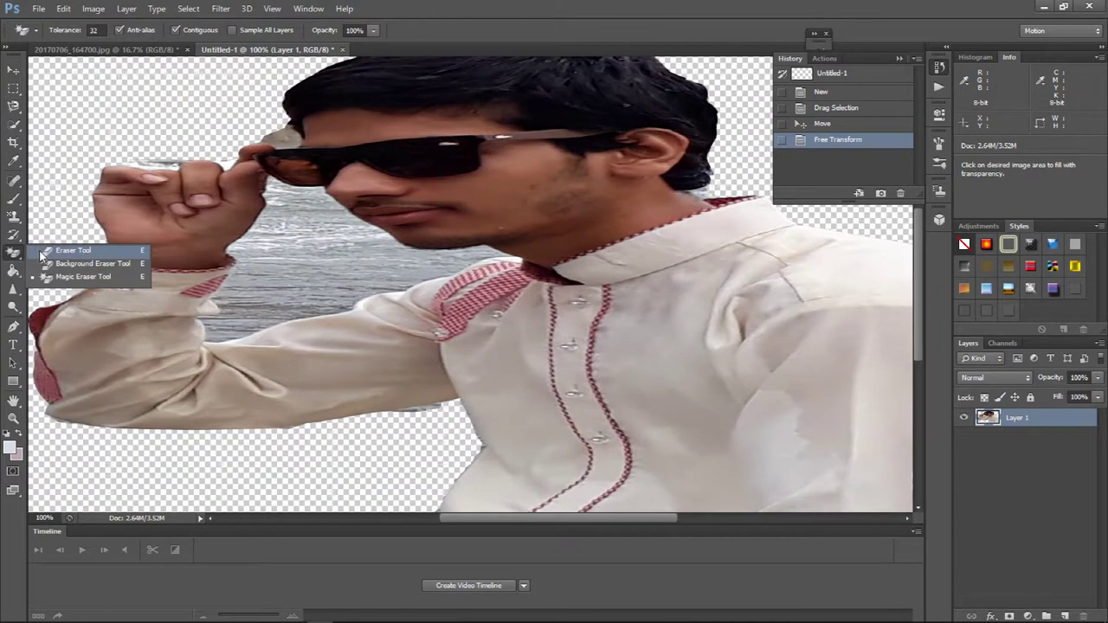
pyautogui.click(73, 251)
pyautogui.moveTo(292, 199)
pyautogui.mouseDown()
pyautogui.moveTo(279, 247)
pyautogui.moveTo(240, 299)
pyautogui.mouseUp()
pyautogui.click(19, 251)
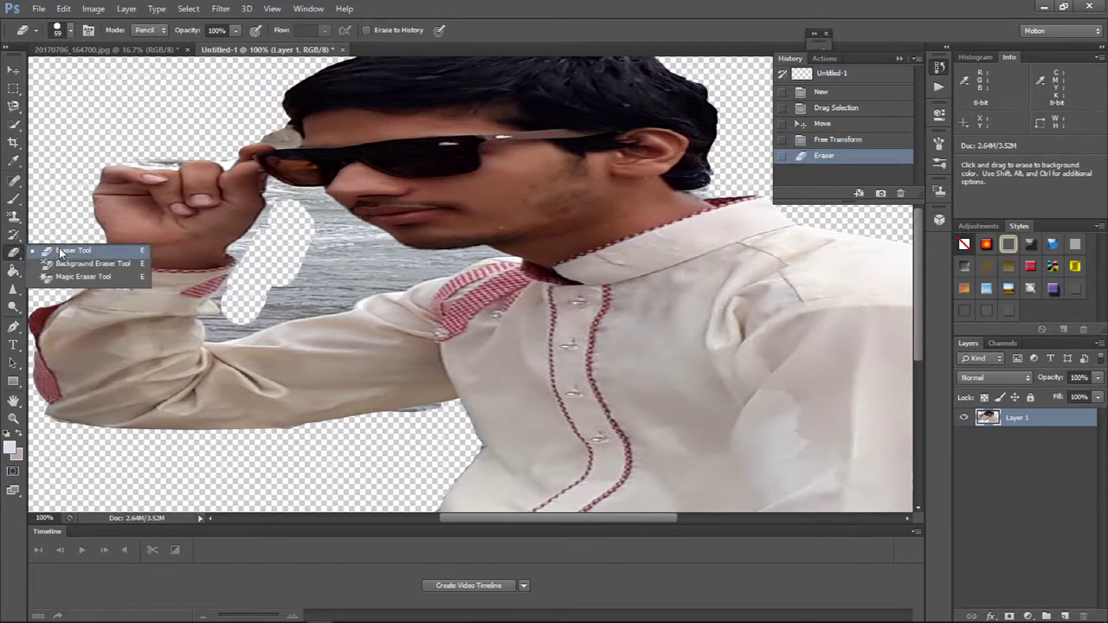
pyautogui.click(78, 279)
pyautogui.click(346, 298)
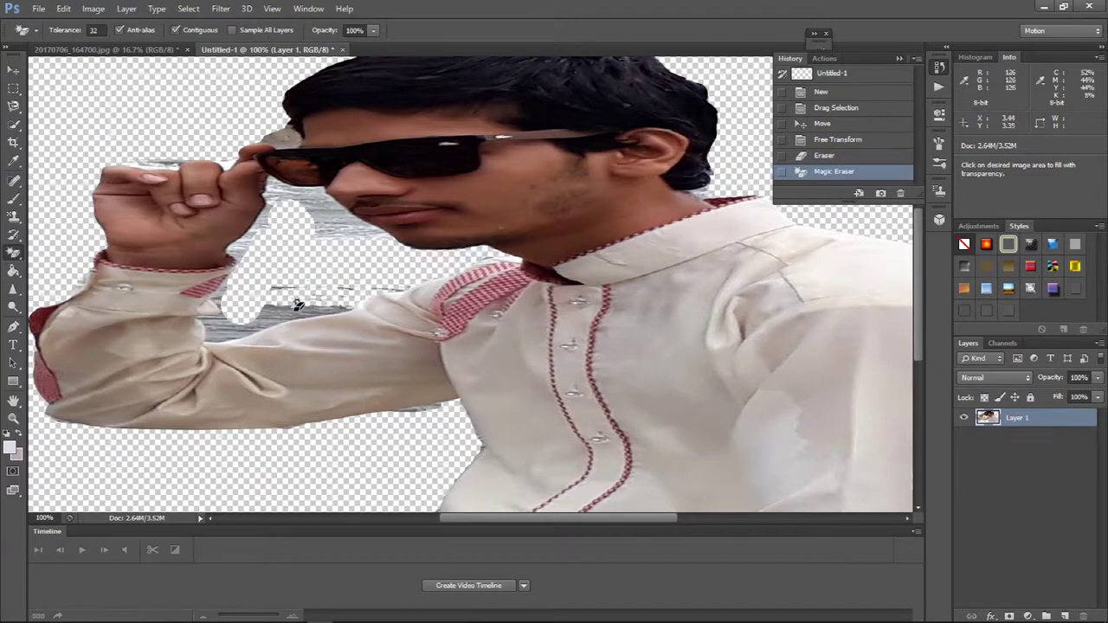
pyautogui.click(298, 305)
pyautogui.click(225, 325)
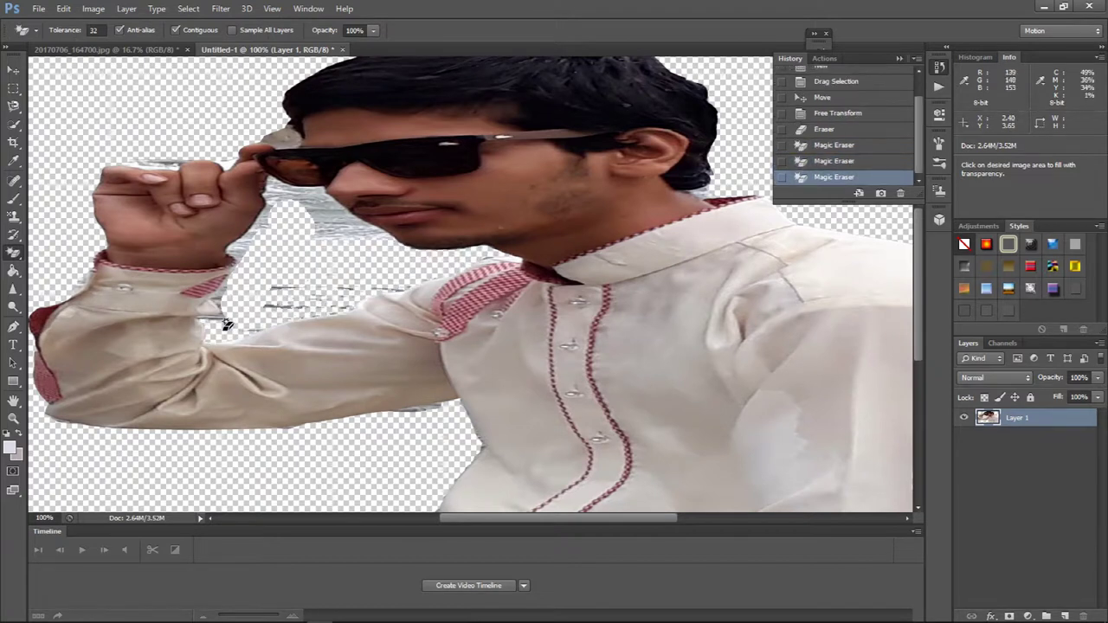
# Magic-erase leftover background near the hand, face, wrist and lower arm
pyautogui.click(303, 234)
pyautogui.click(289, 195)
pyautogui.click(252, 232)
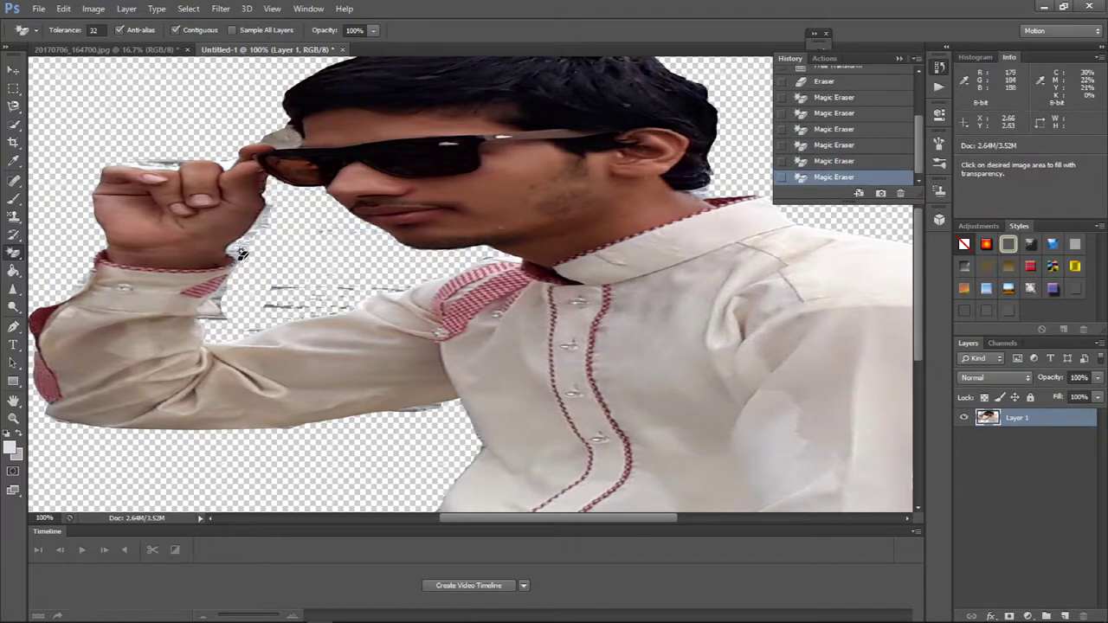
pyautogui.click(222, 311)
pyautogui.click(222, 310)
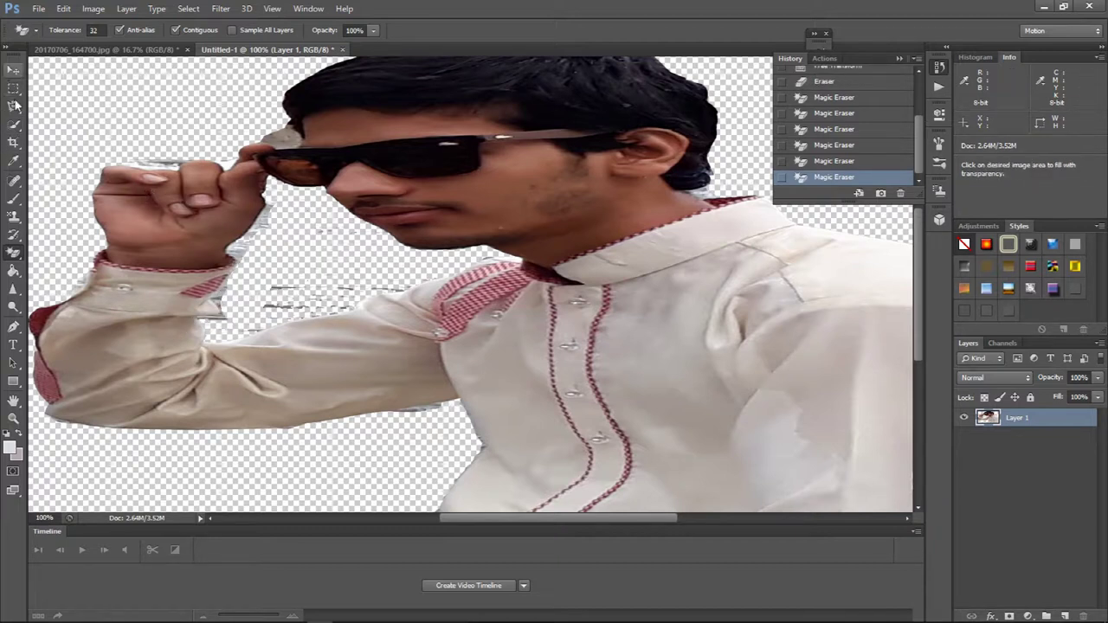
# Rub out the grey streaks beside and below the arm with the freehand Eraser
pyautogui.click(60, 251)
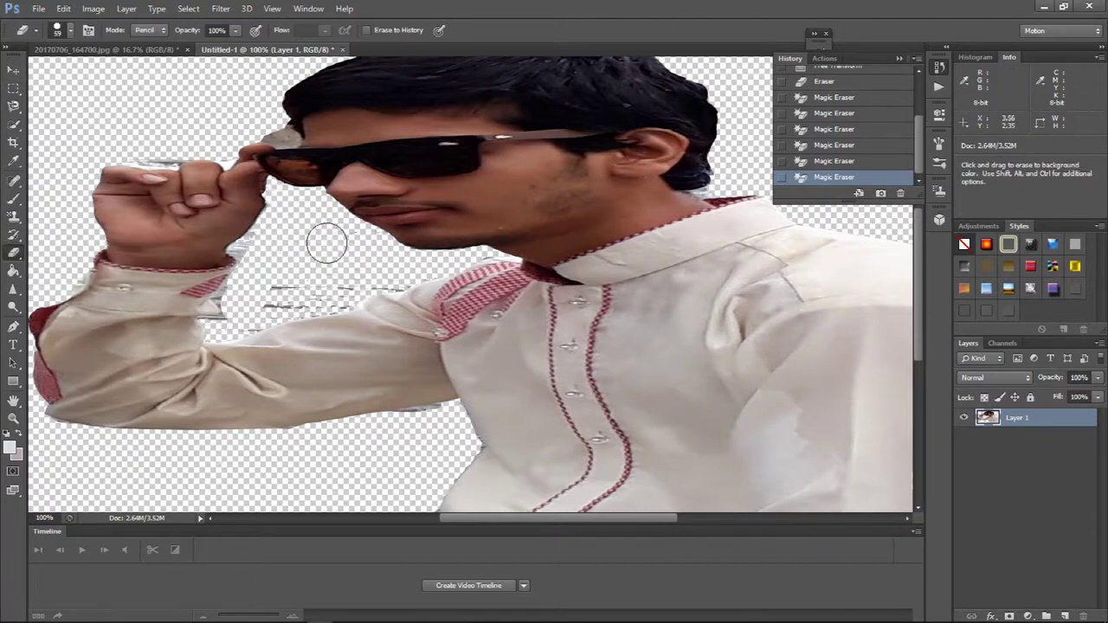
pyautogui.moveTo(324, 240); pyautogui.dragTo(243, 322)
pyautogui.click(244, 322)
pyautogui.moveTo(395, 433); pyautogui.dragTo(445, 445)
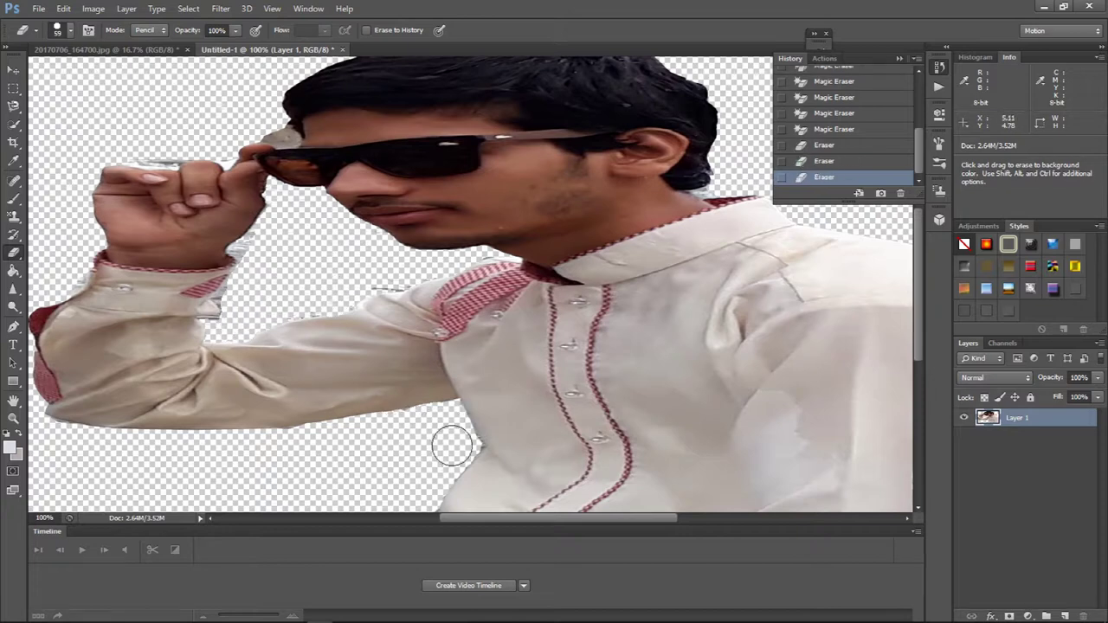
pyautogui.click(437, 472)
# Reduce the eraser to 24 px and erase fringe along the collar, chin and figure edge
pyautogui.hotkey('ctrl', '+')
pyautogui.hotkey('ctrl', '+')
pyautogui.moveTo(148, 223); pyautogui.dragTo(181, 228)
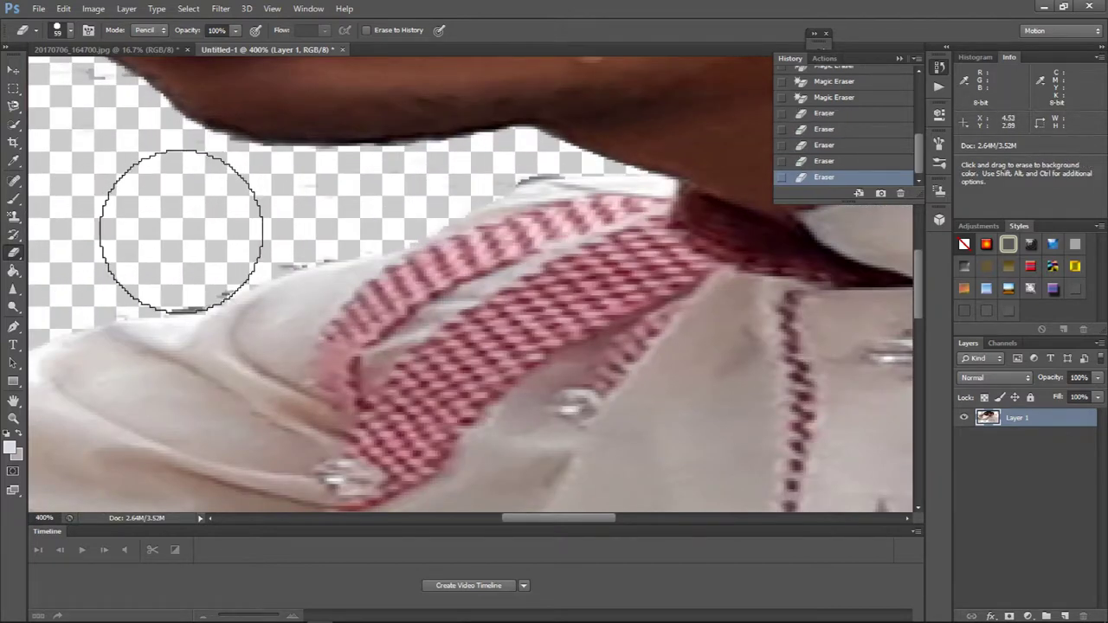
pyautogui.click(181, 228)
pyautogui.click(70, 29)
pyautogui.click(292, 235)
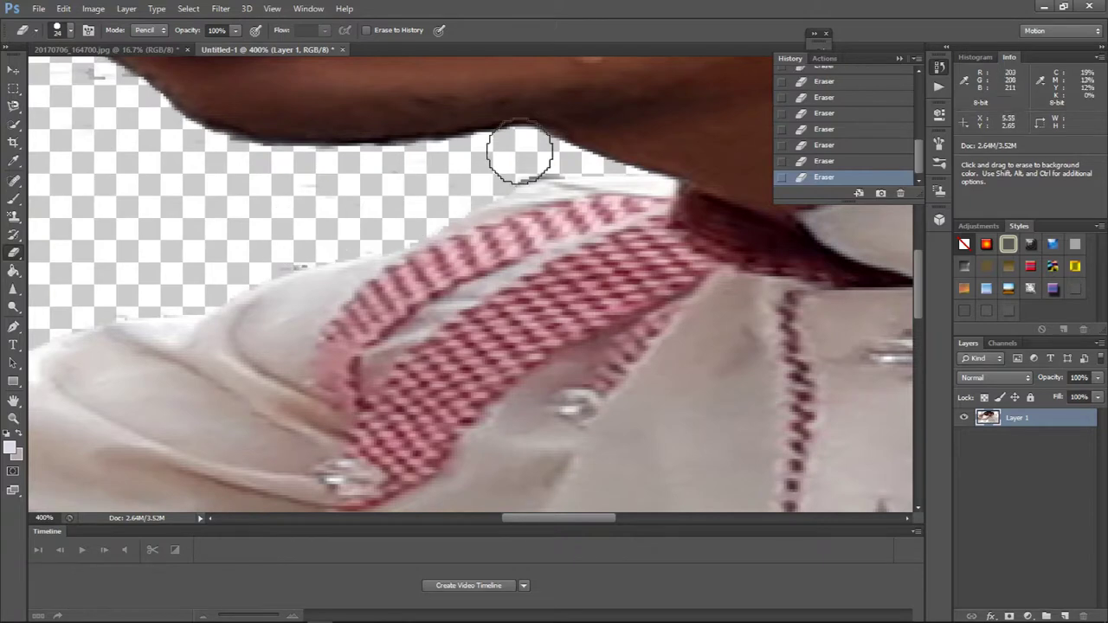
pyautogui.click(57, 30)
pyautogui.moveTo(41, 73); pyautogui.dragTo(36, 73)
pyautogui.press('Return')
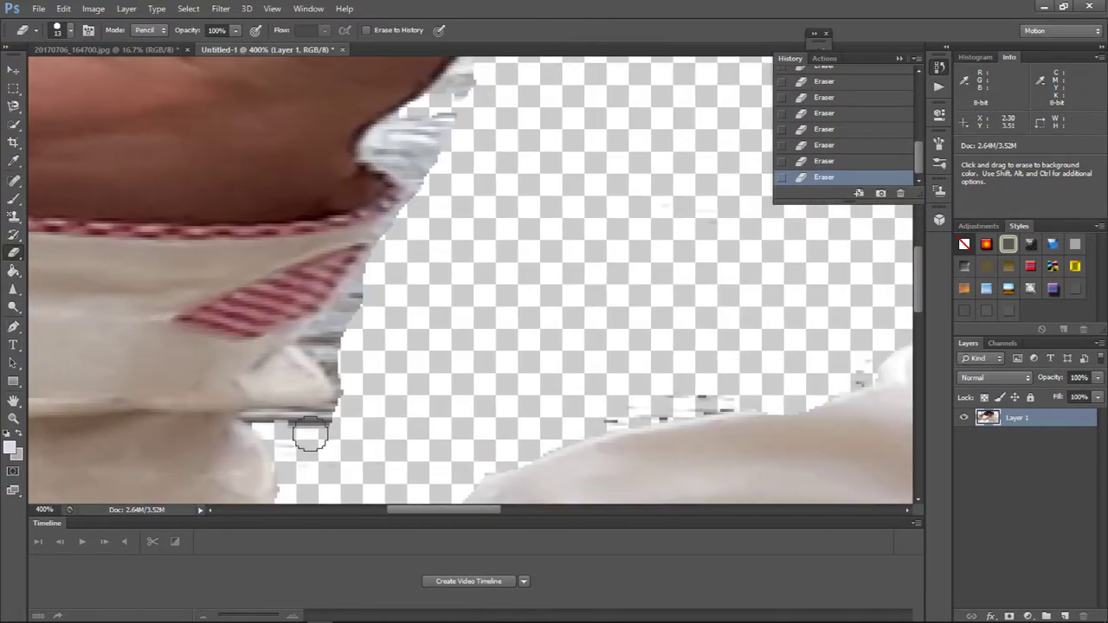
pyautogui.moveTo(310, 436)
pyautogui.mouseDown()
pyautogui.moveTo(323, 351)
pyautogui.moveTo(411, 223)
pyautogui.moveTo(411, 134)
pyautogui.moveTo(455, 82)
pyautogui.mouseUp()
# Erase fringe along the hand's edge, review the cut-out, and begin a Free Transform
pyautogui.scroll(5, 492, 230)
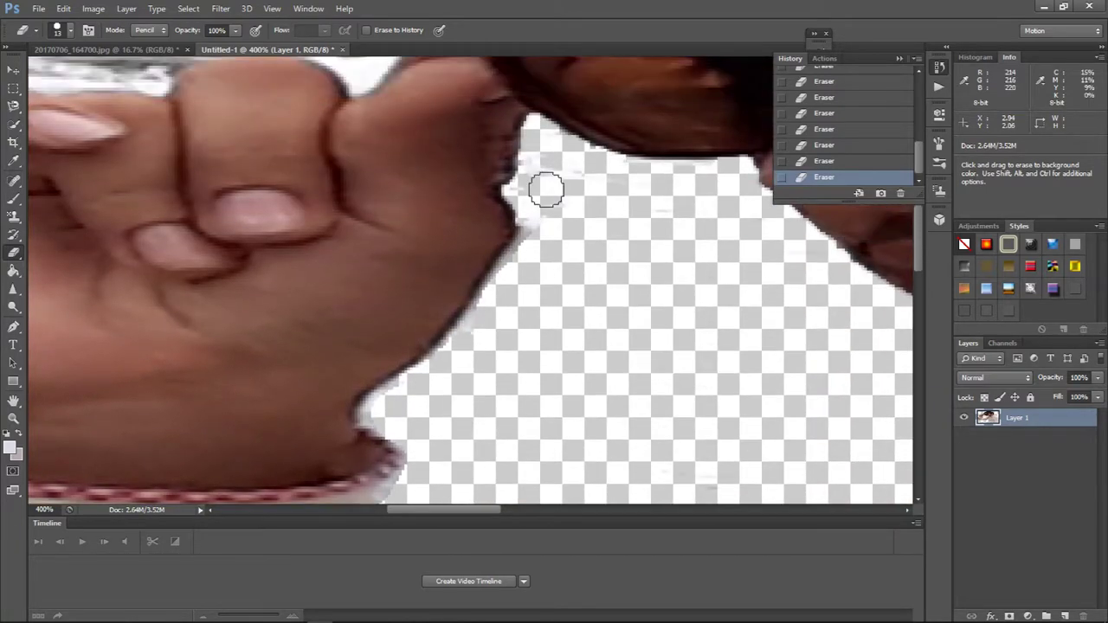
pyautogui.moveTo(547, 186)
pyautogui.mouseDown()
pyautogui.moveTo(408, 404)
pyautogui.moveTo(412, 364)
pyautogui.mouseUp()
pyautogui.scroll(-1, 542, 435)
pyautogui.hotkey('ctrl', '0')
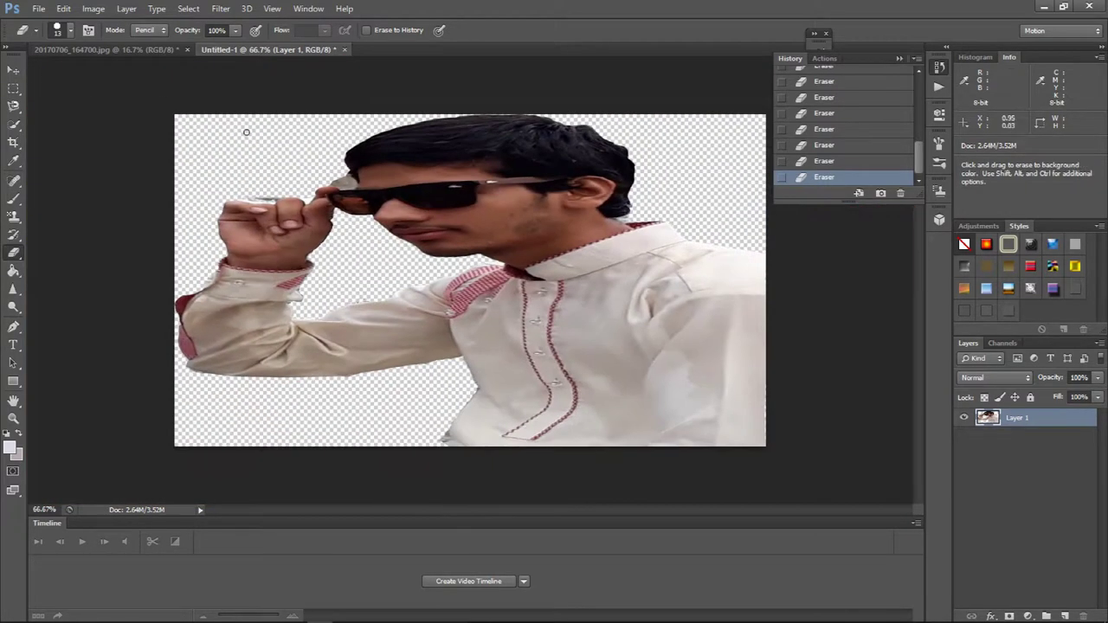
pyautogui.hotkey('ctrl', '1')
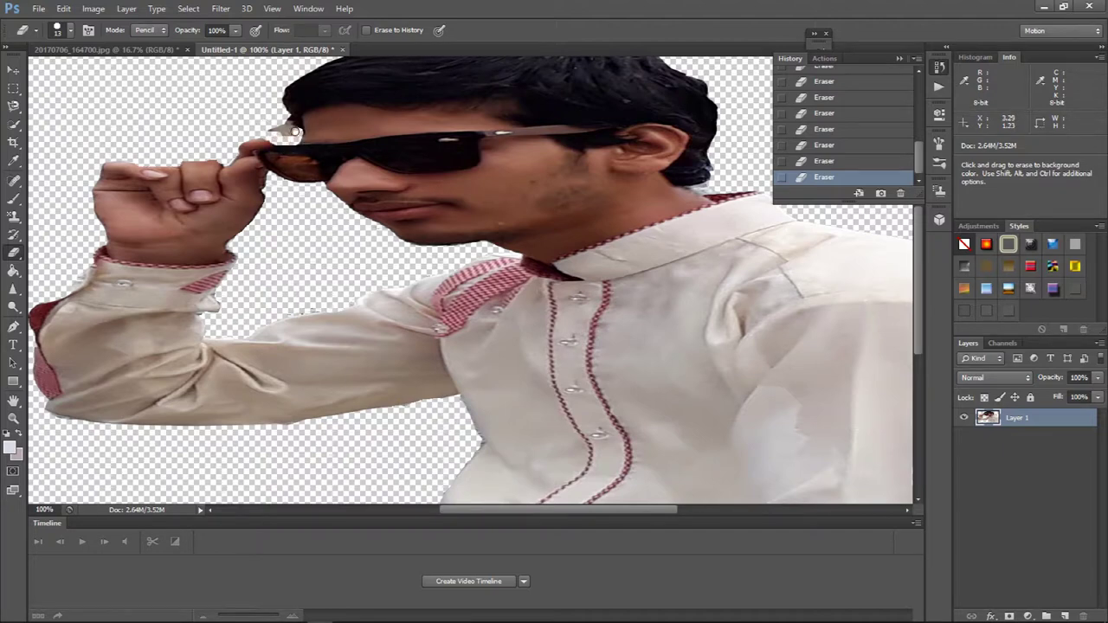
pyautogui.hotkey('ctrl', '-')
pyautogui.hotkey('ctrl', '-')
pyautogui.hotkey('ctrl', '-')
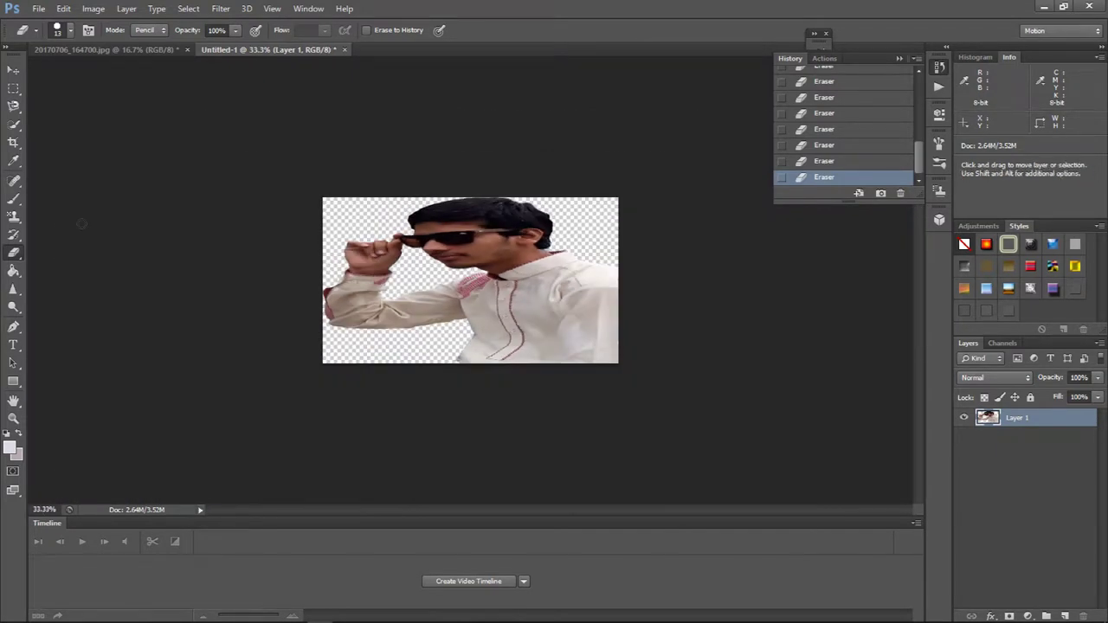
pyautogui.hotkey('ctrl', '1')
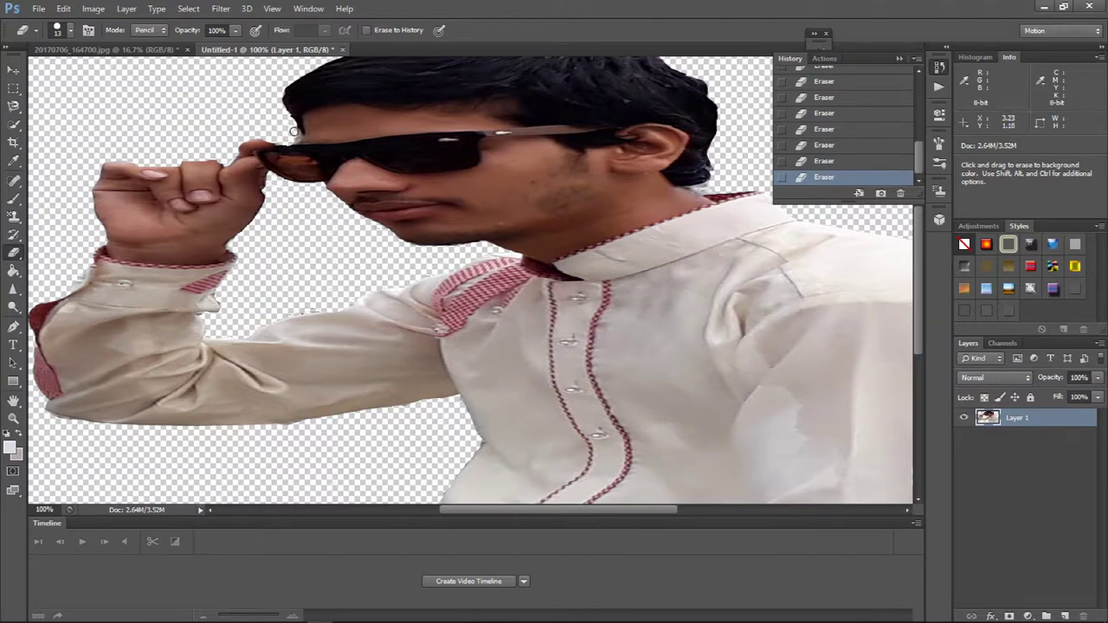
pyautogui.press('ctrl')
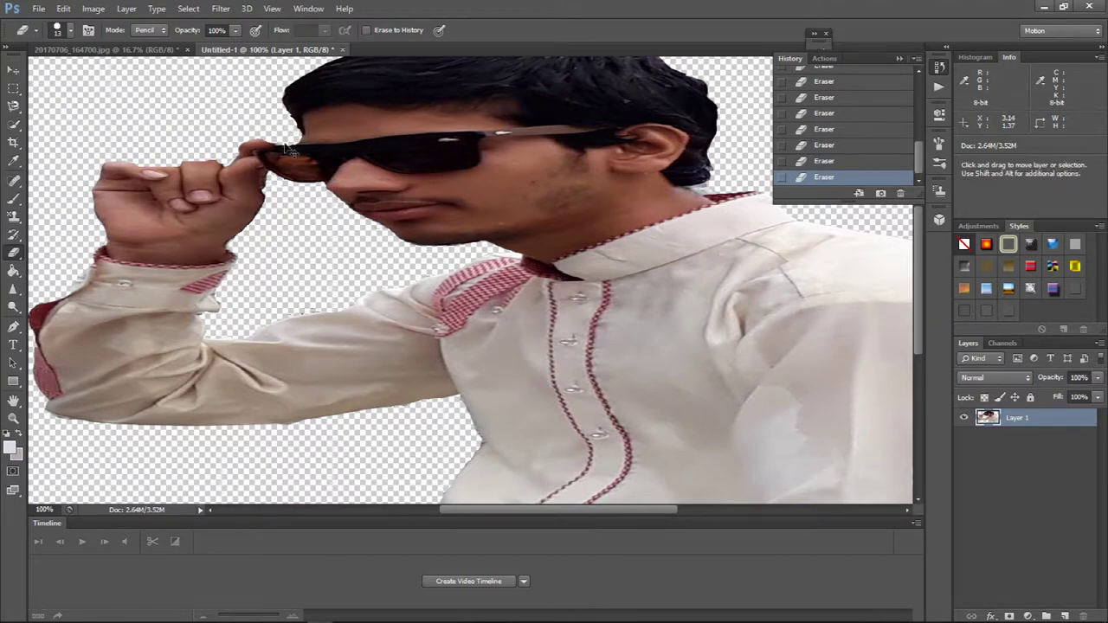
pyautogui.hotkey('ctrl', '-')
pyautogui.hotkey('ctrl', '-')
pyautogui.hotkey('ctrl', '-')
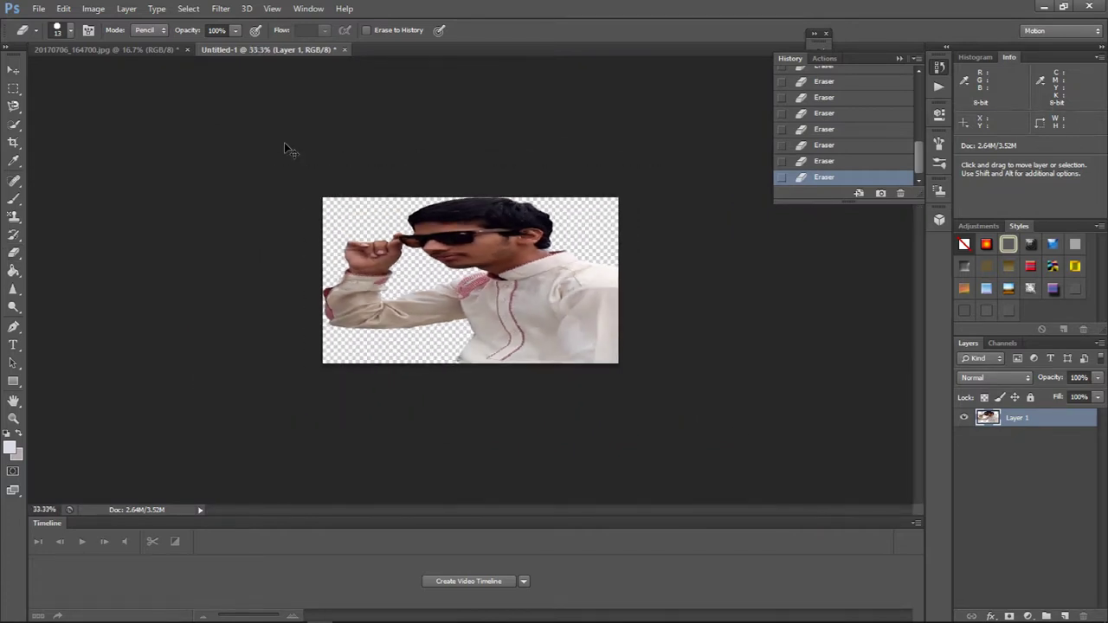
pyautogui.hotkey('ctrl', 't')
# Squeeze the stretched man to about half his width and apply the transform
pyautogui.moveTo(616, 280); pyautogui.dragTo(486, 281)
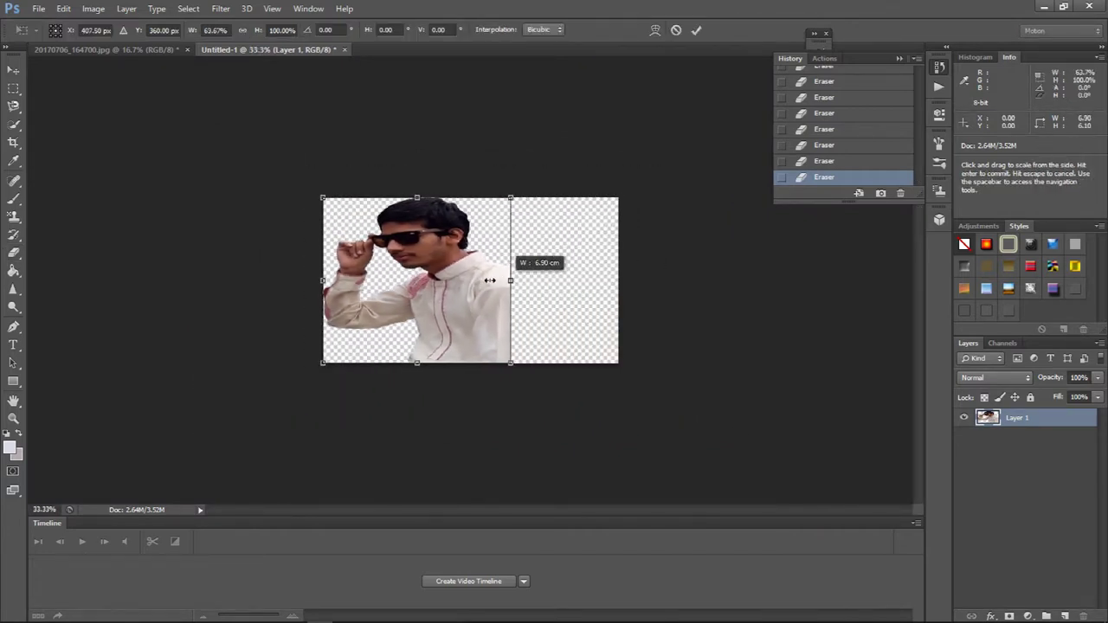
pyautogui.moveTo(415, 298)
pyautogui.mouseDown()
pyautogui.moveTo(474, 287)
pyautogui.moveTo(487, 296)
pyautogui.mouseUp()
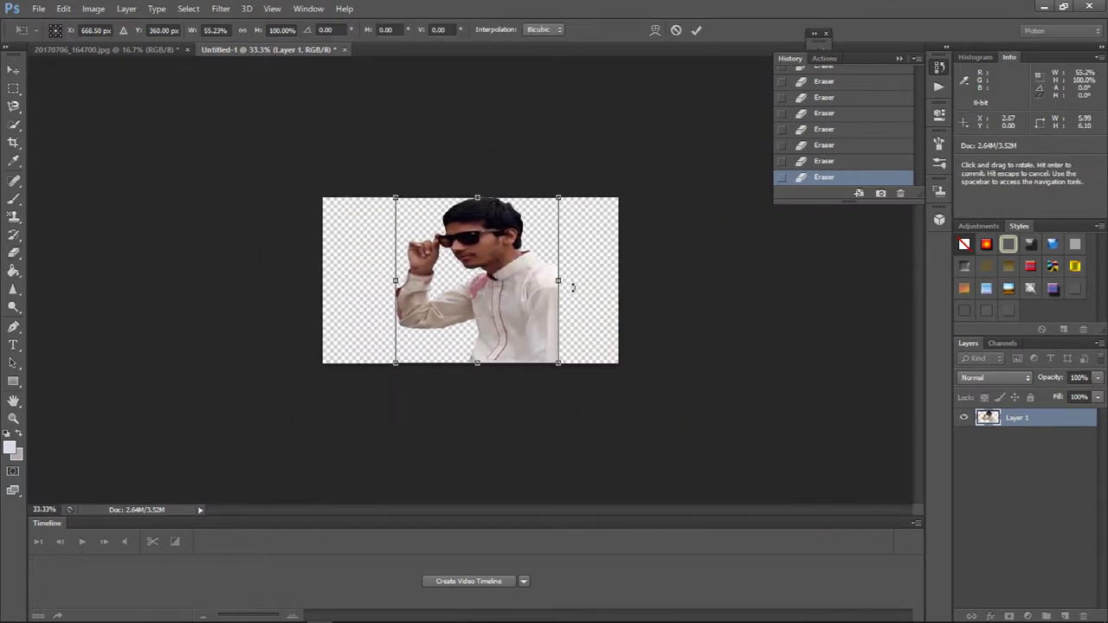
pyautogui.moveTo(559, 278); pyautogui.dragTo(485, 292)
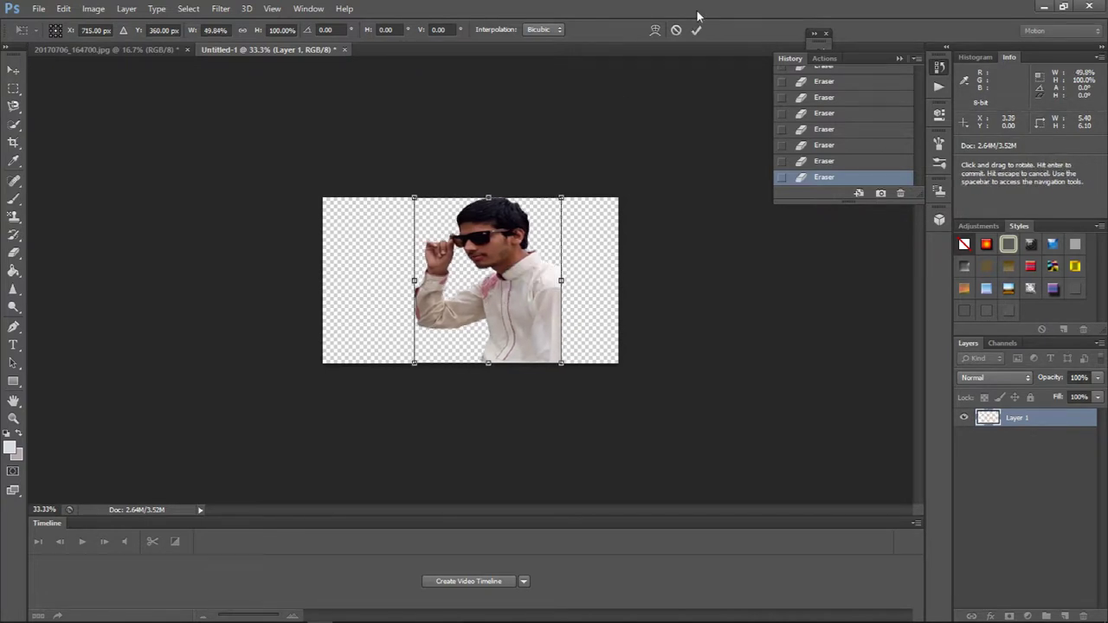
pyautogui.click(693, 36)
# Undo a stray eraser stroke and move the man against the canvas's right edge
pyautogui.hotkey('ctrl', '+')
pyautogui.hotkey('ctrl', '+')
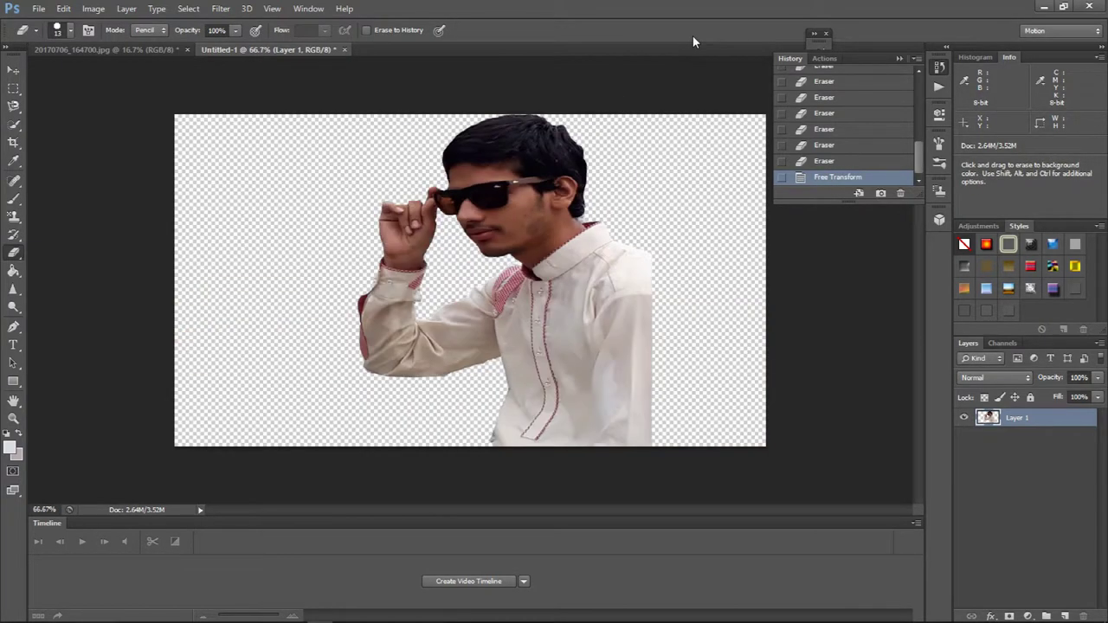
pyautogui.click(261, 160)
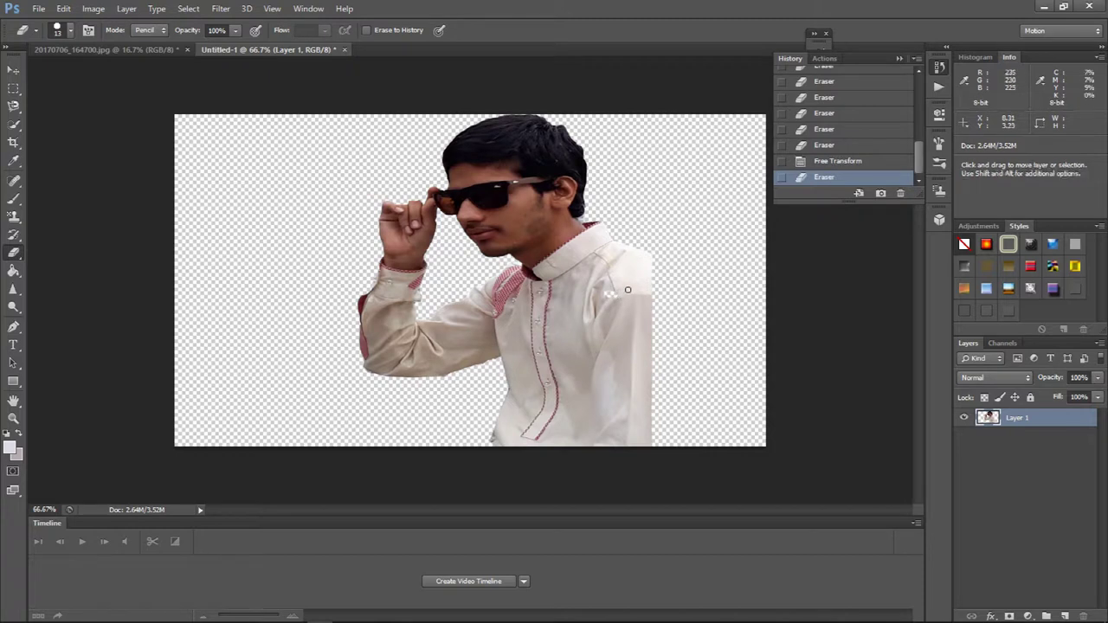
pyautogui.hotkey('ctrl', 'z')
pyautogui.click(16, 74)
pyautogui.moveTo(514, 257); pyautogui.dragTo(629, 258)
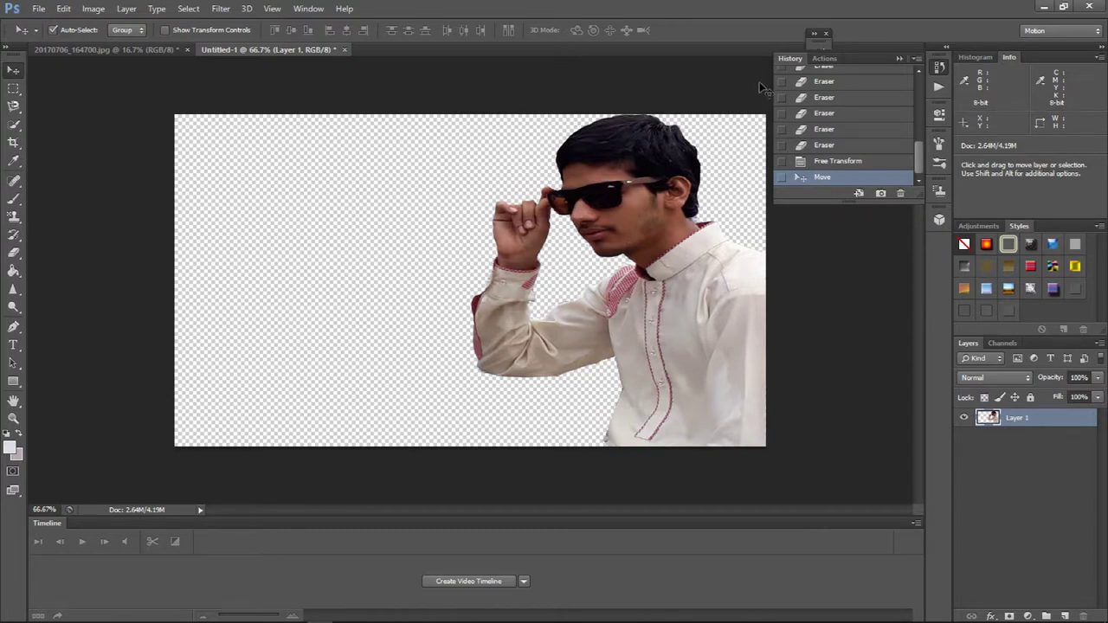
pyautogui.click(901, 59)
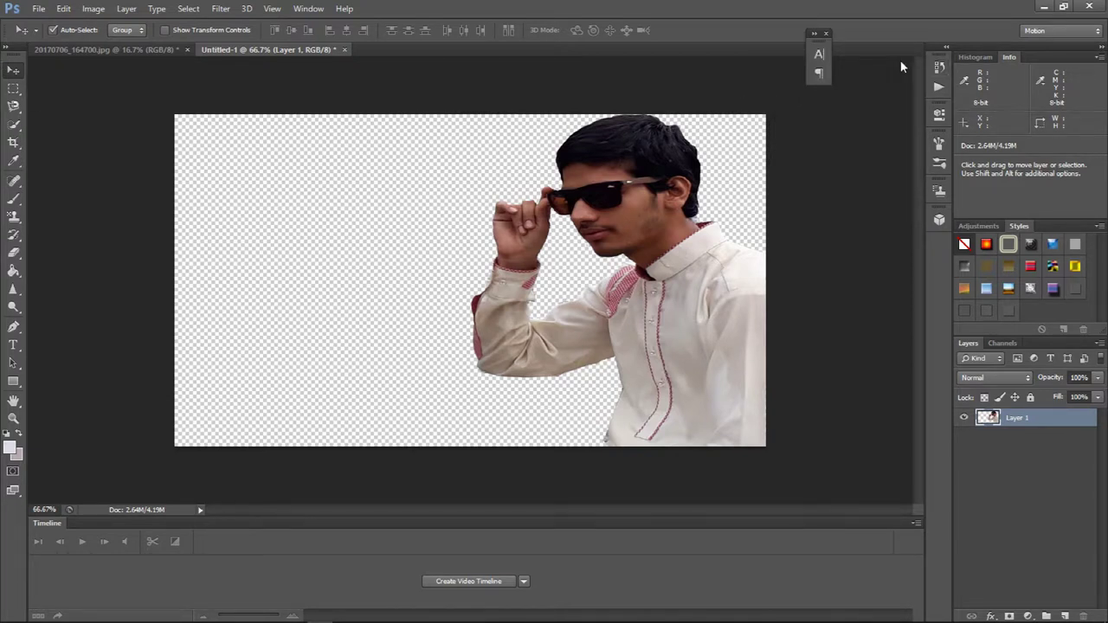
# Create a new 1280×720 document with a white background
pyautogui.click(39, 8)
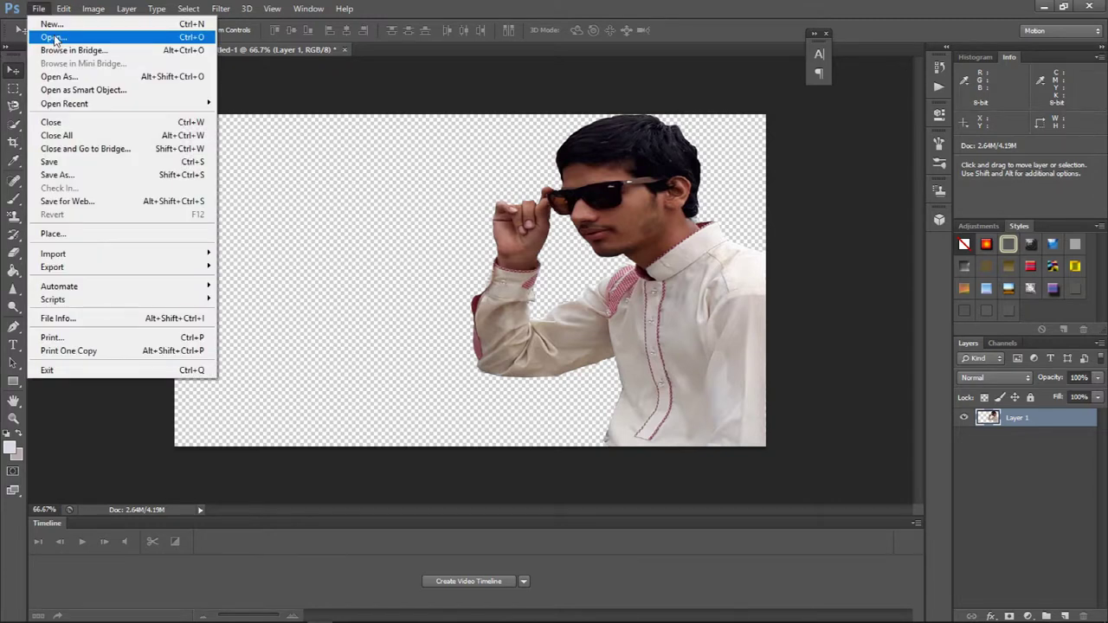
pyautogui.press('Escape')
pyautogui.click(442, 322)
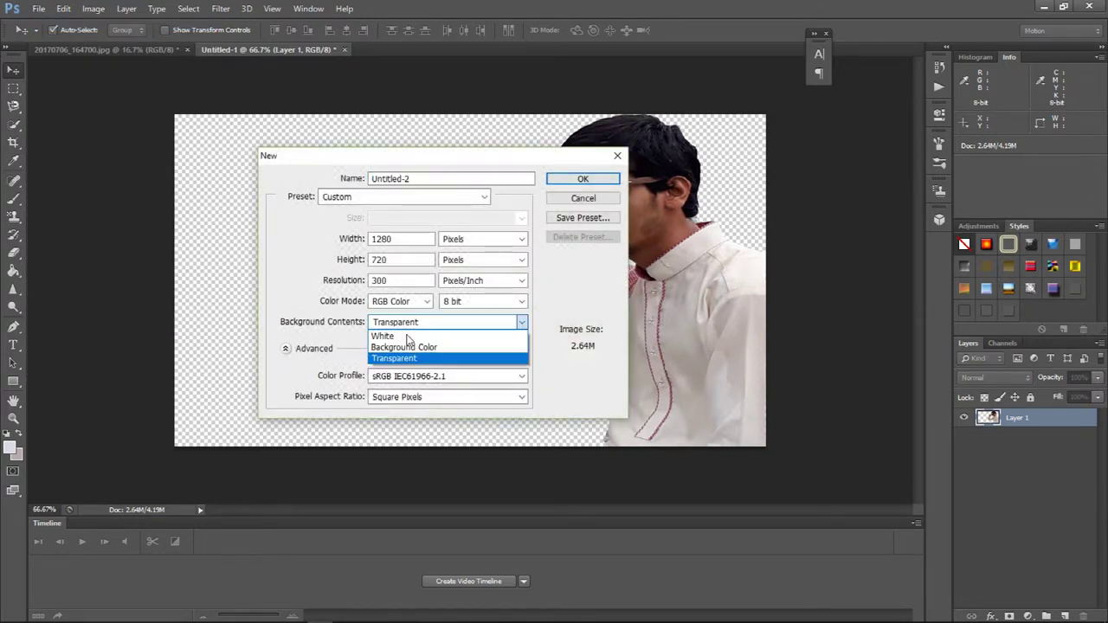
pyautogui.click(385, 332)
pyautogui.click(577, 180)
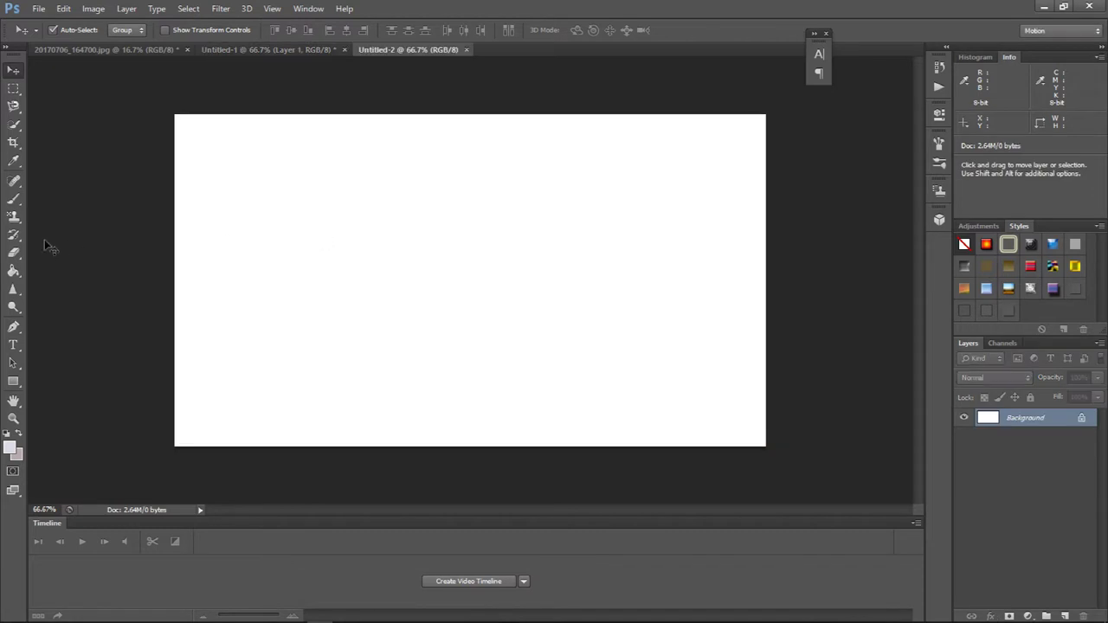
# Set the foreground colour to green #0b724f and fill the canvas with it
pyautogui.click(11, 383)
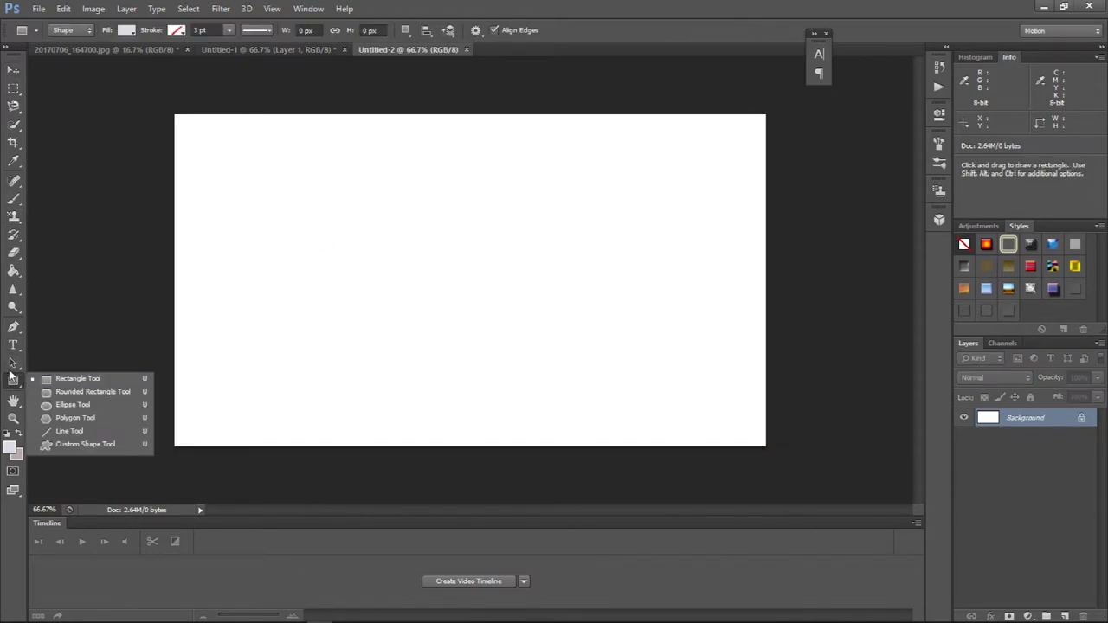
pyautogui.click(9, 447)
pyautogui.click(527, 398)
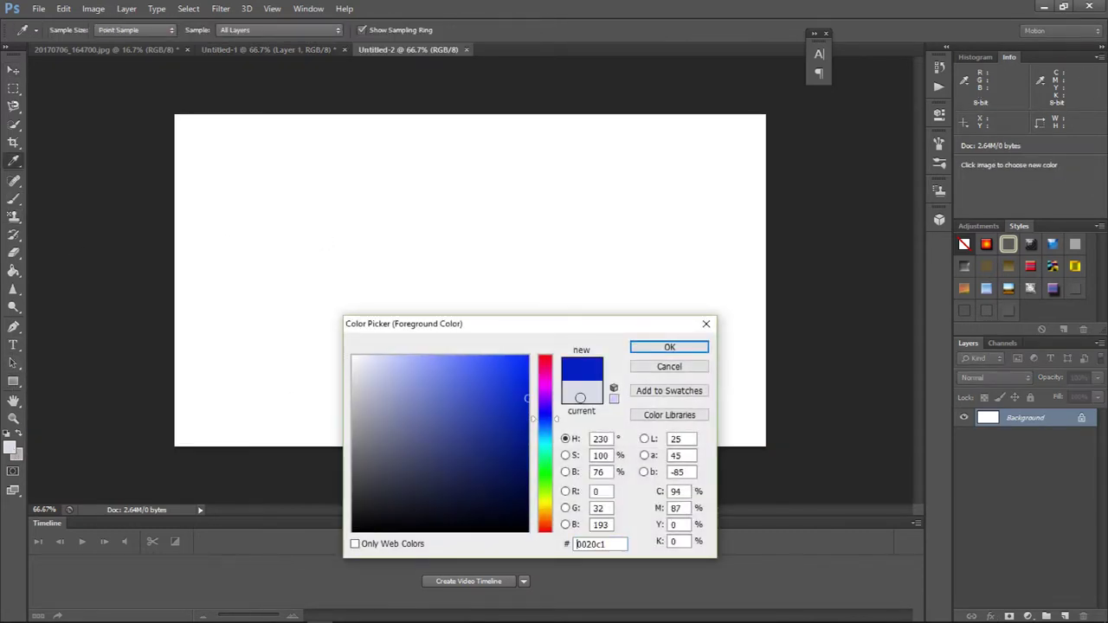
pyautogui.click(663, 349)
pyautogui.click(9, 448)
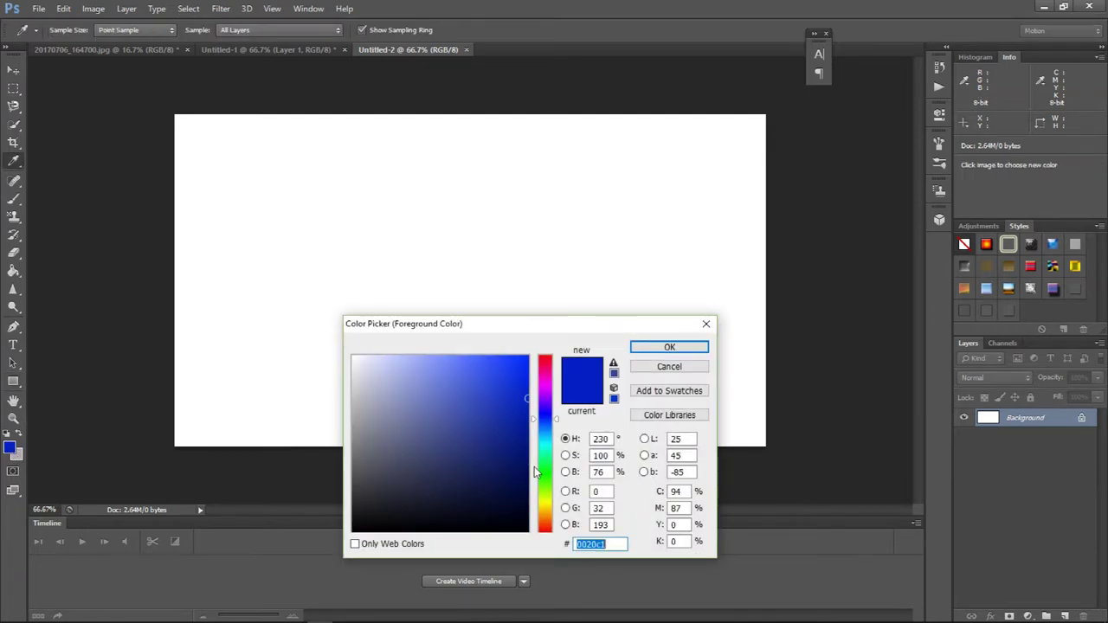
pyautogui.moveTo(535, 466)
pyautogui.mouseDown()
pyautogui.moveTo(549, 439)
pyautogui.moveTo(530, 493)
pyautogui.moveTo(512, 445)
pyautogui.moveTo(515, 414)
pyautogui.mouseUp()
pyautogui.press('Return')
pyautogui.moveTo(13, 270); pyautogui.dragTo(74, 286)
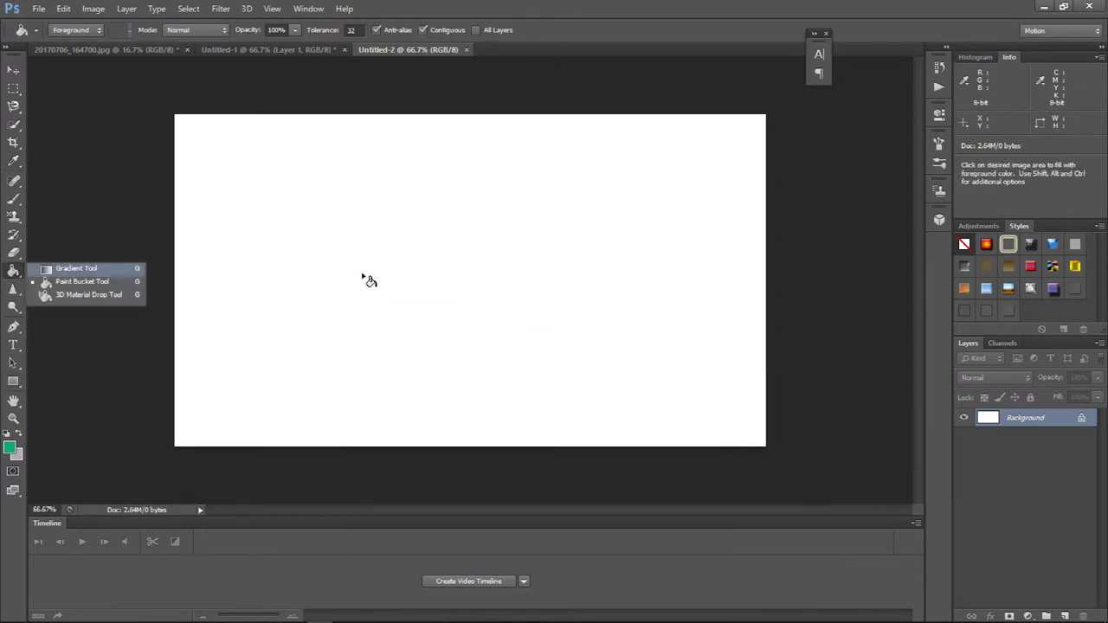
pyautogui.click(366, 279)
# Drag the cut-out man from the river photo onto the right side of the green Untitled-2 canvas
pyautogui.click(73, 50)
pyautogui.press('v')
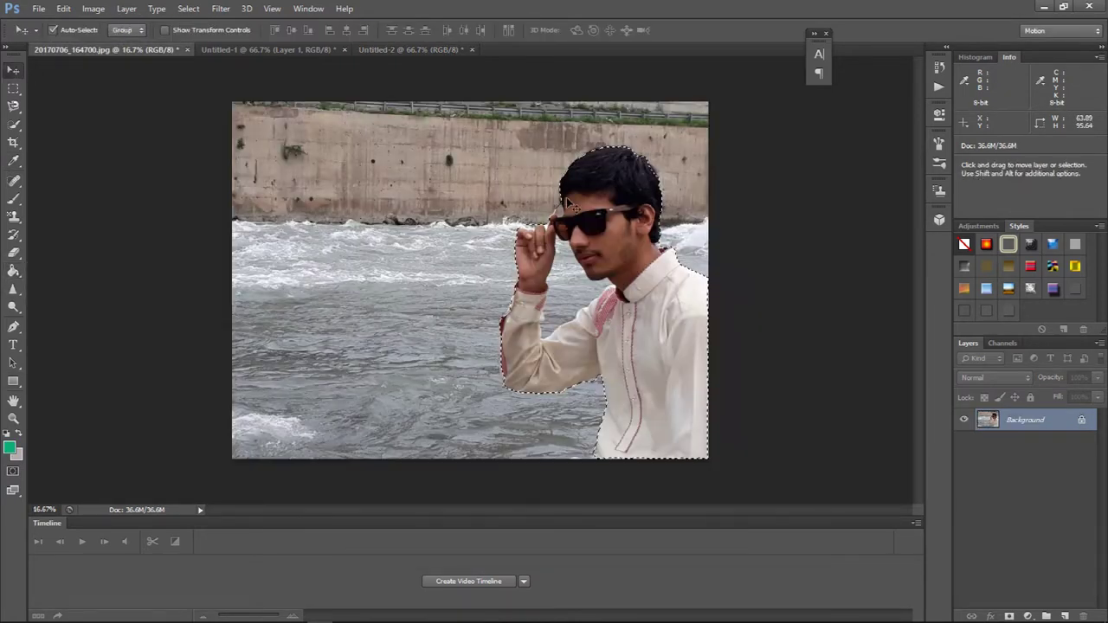
pyautogui.moveTo(425, 141)
pyautogui.mouseDown()
pyautogui.moveTo(547, 172)
pyautogui.moveTo(447, 54)
pyautogui.moveTo(477, 210)
pyautogui.moveTo(618, 211)
pyautogui.moveTo(609, 203)
pyautogui.mouseUp()
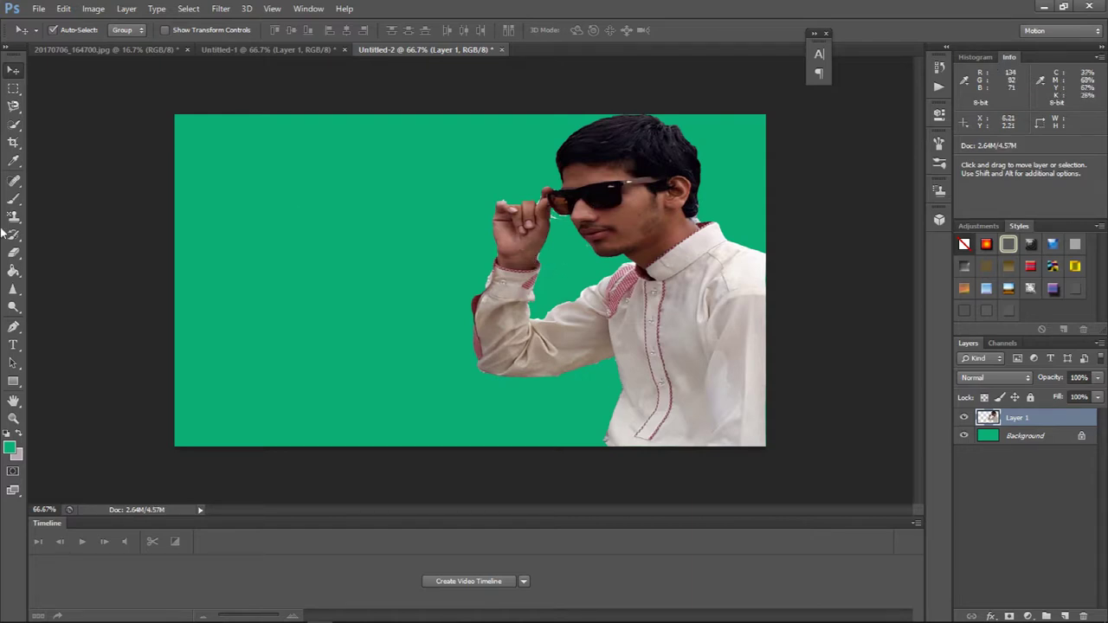
pyautogui.rightClick(14, 252)
pyautogui.click(65, 250)
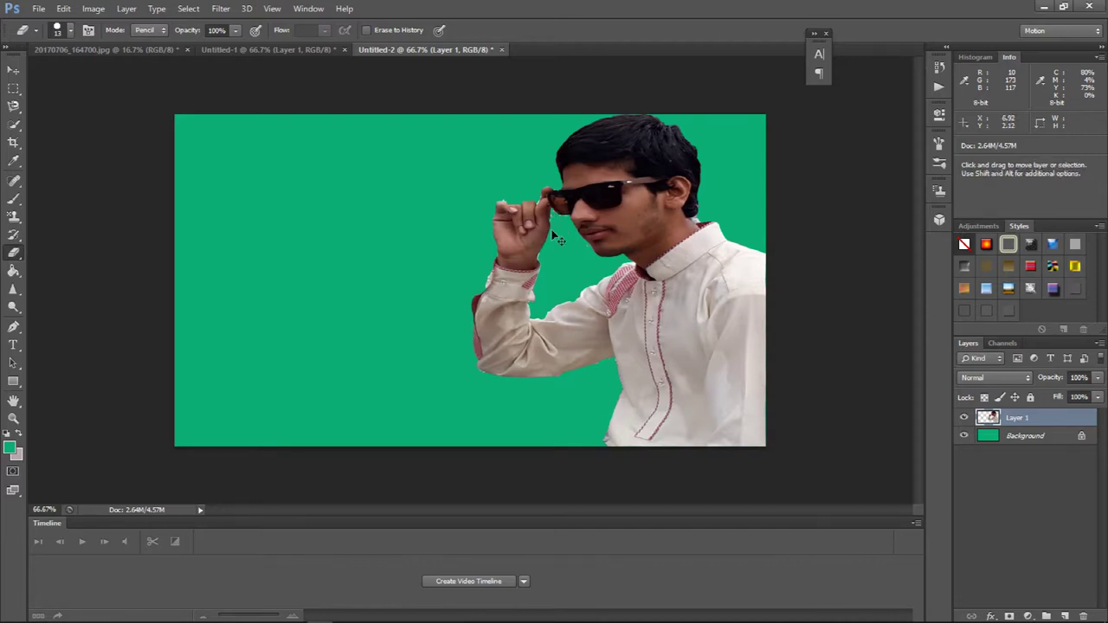
# Zoom in and erase white specks beside the chin and stray pixels along the hair edge
pyautogui.scroll(1, 558, 223)
pyautogui.scroll(3, 554, 232)
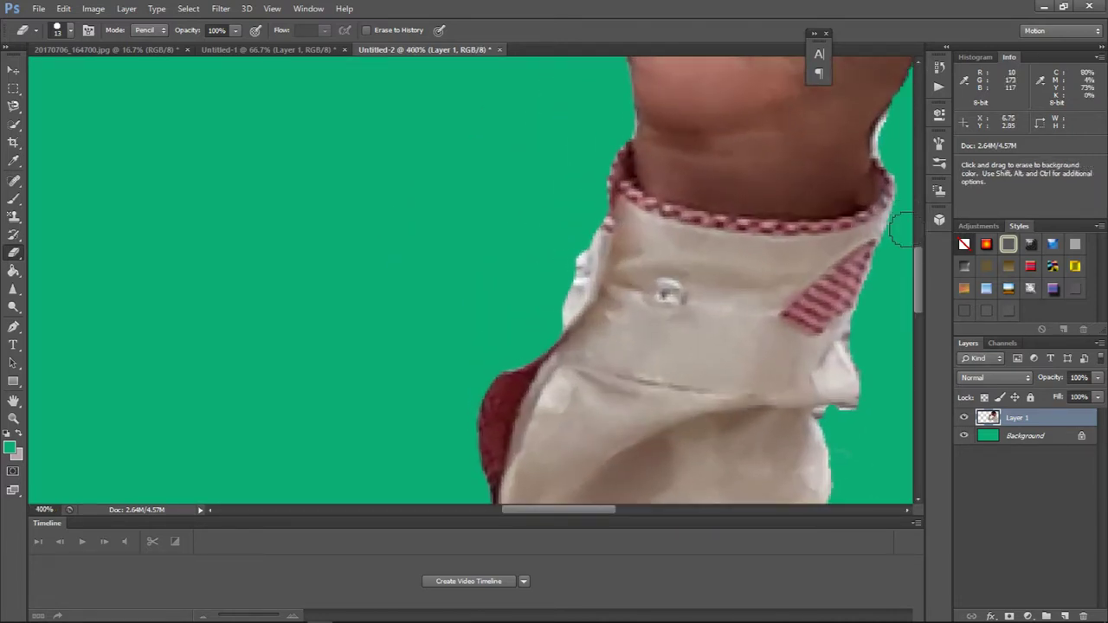
pyautogui.scroll(2, 900, 239)
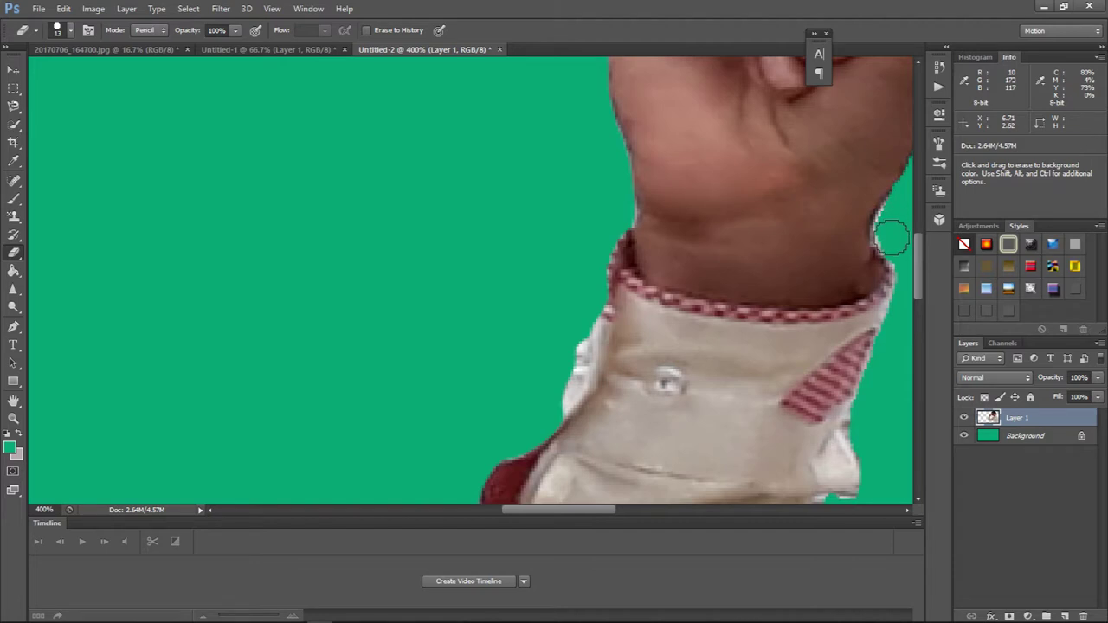
pyautogui.scroll(2, 866, 286)
pyautogui.scroll(2, 833, 353)
pyautogui.moveTo(559, 509); pyautogui.dragTo(630, 513)
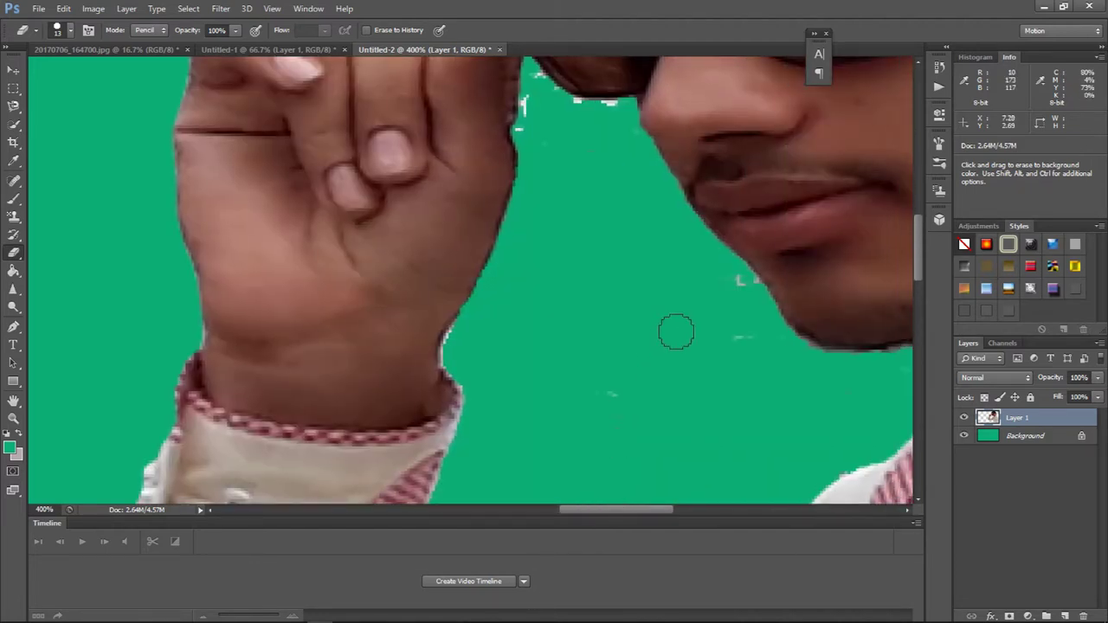
pyautogui.moveTo(730, 286); pyautogui.dragTo(750, 293)
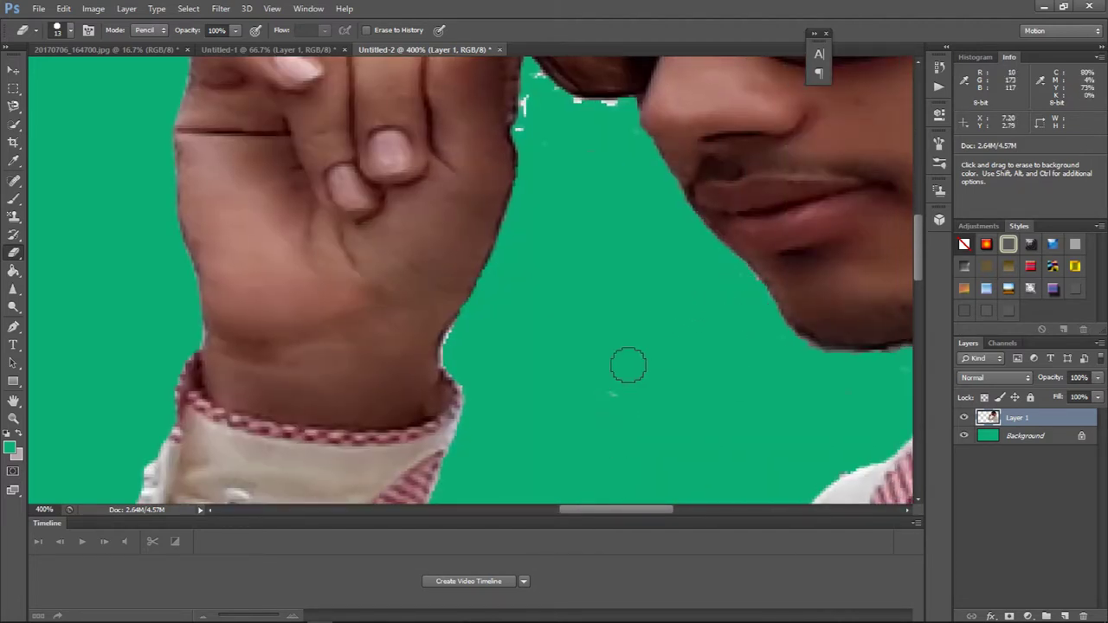
pyautogui.moveTo(564, 109)
pyautogui.mouseDown()
pyautogui.moveTo(602, 119)
pyautogui.moveTo(532, 86)
pyautogui.moveTo(536, 126)
pyautogui.mouseUp()
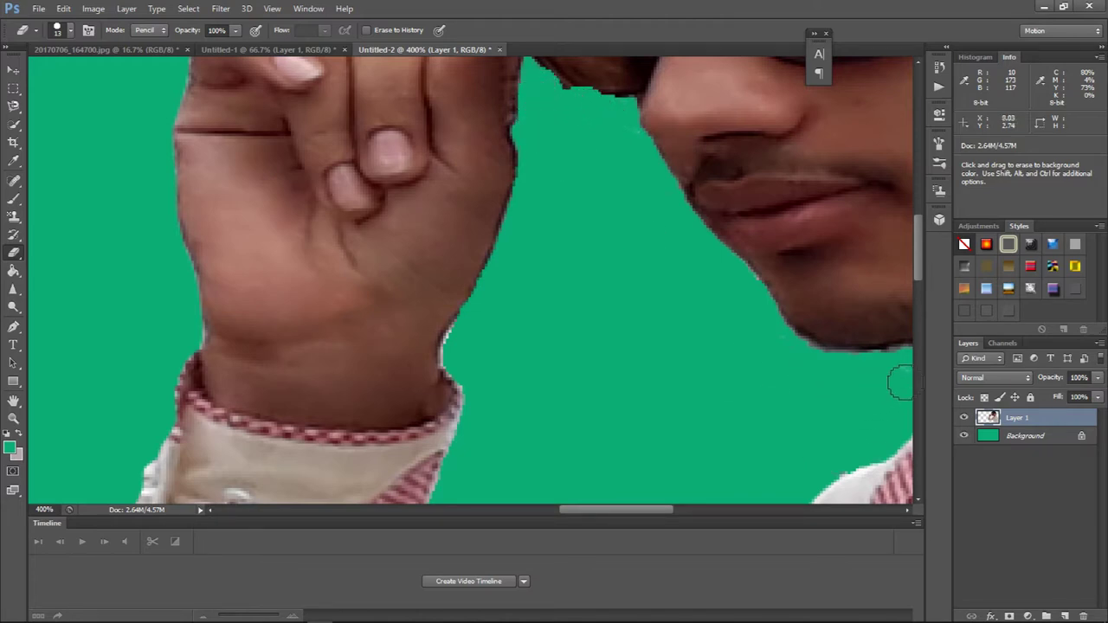
pyautogui.hotkey('ctrl', '1')
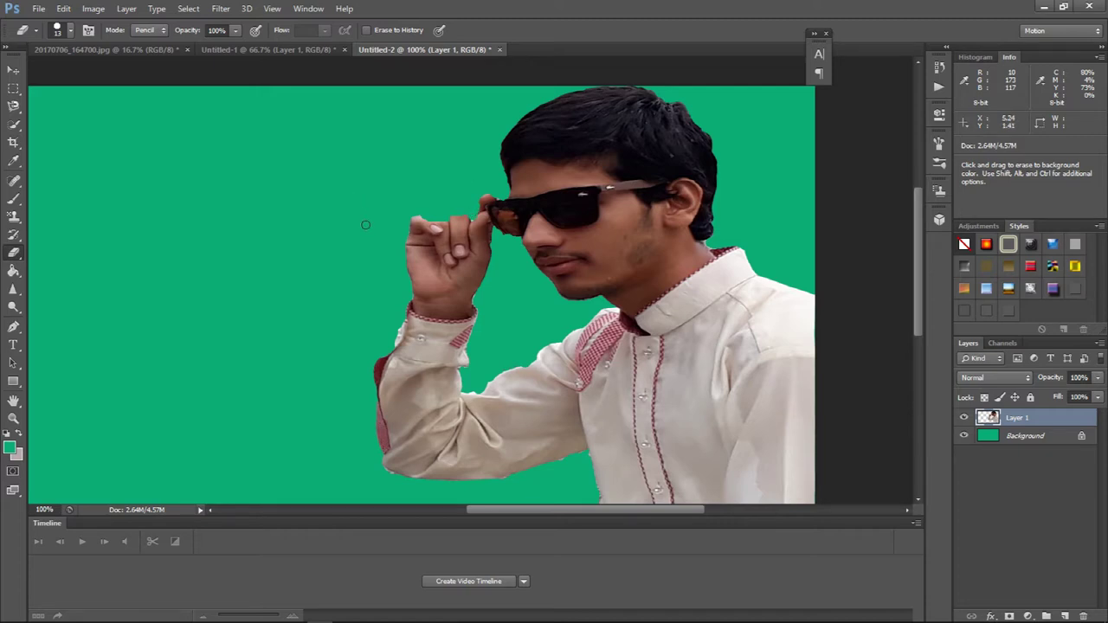
pyautogui.hotkey('ctrl', '-')
pyautogui.hotkey('ctrl', '-')
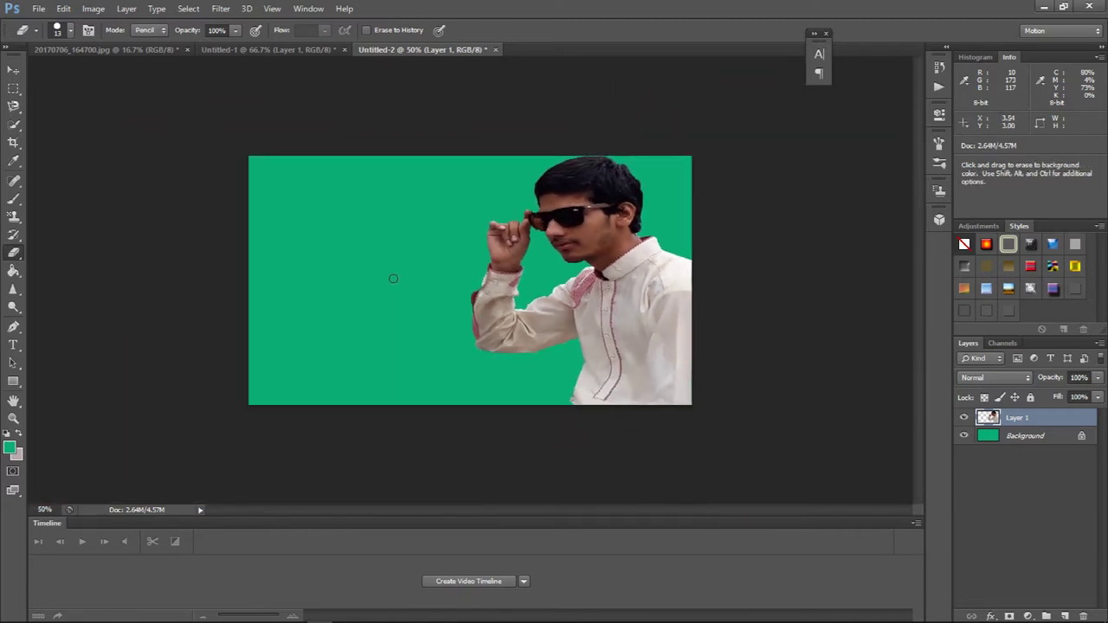